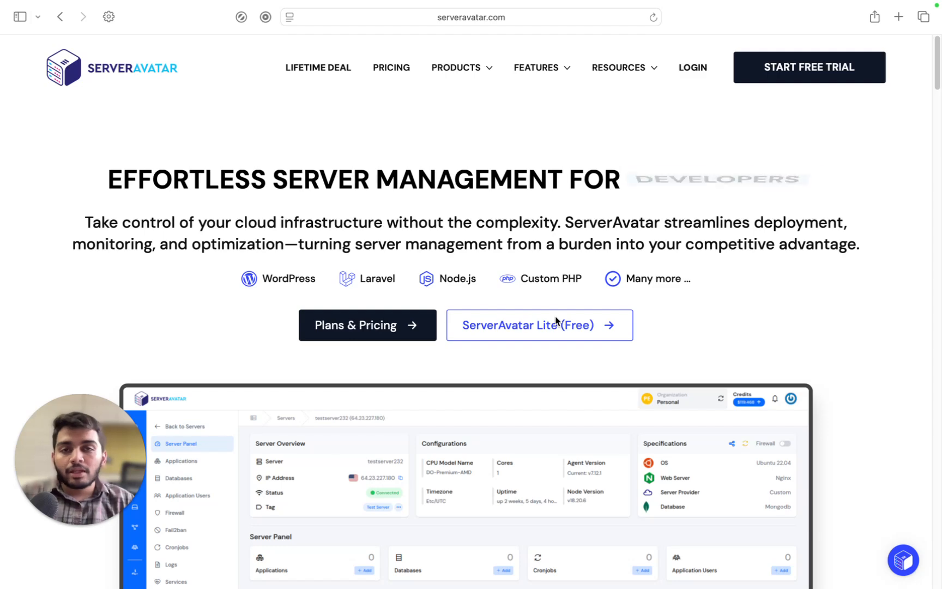
Show the Products dropdown listing Cloud Hosting Management, ServerAvatar Lite, Team Management, White-Label Suite and Sandbox
{"action": "mouse_move", "coordinate": [457, 88]}
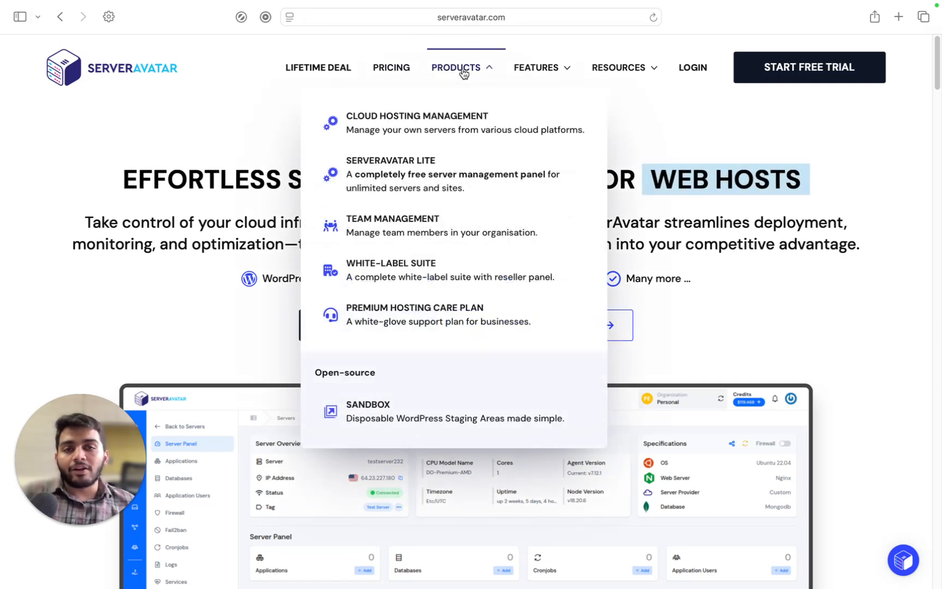
Open the ServerAvatar Lite page with its wget install command for Ubuntu 22.04 or 24.04
{"action": "left_click", "coordinate": [393, 178]}
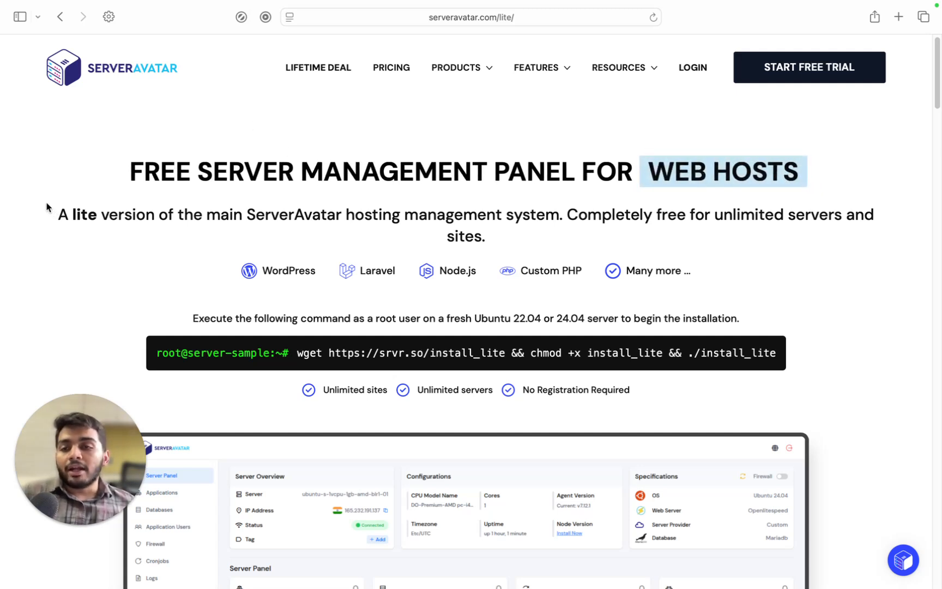
{"action": "scroll", "coordinate": [34, 199], "scroll_direction": "down", "scroll_amount": 1}
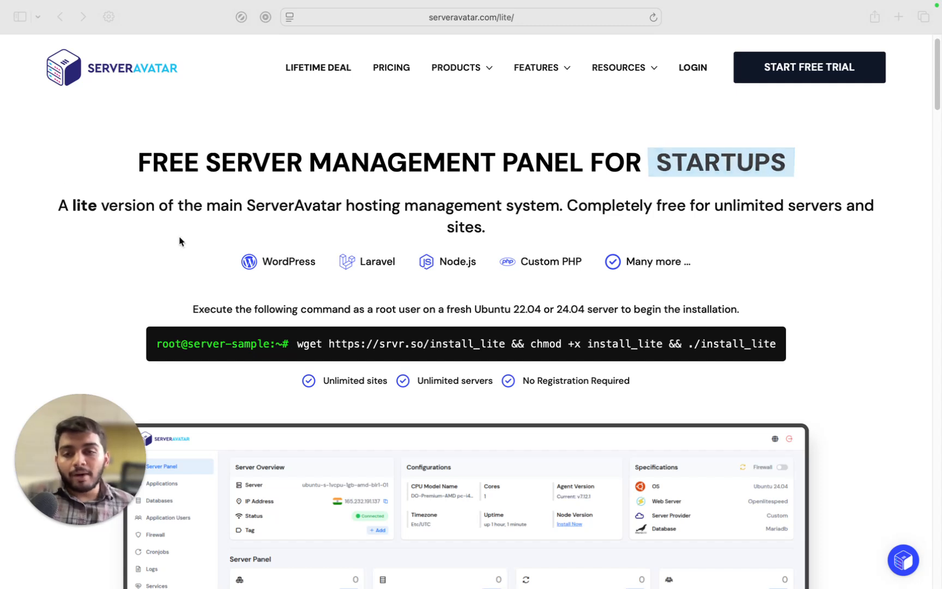
{"action": "left_click", "coordinate": [431, 342]}
{"action": "left_click", "coordinate": [715, 326]}
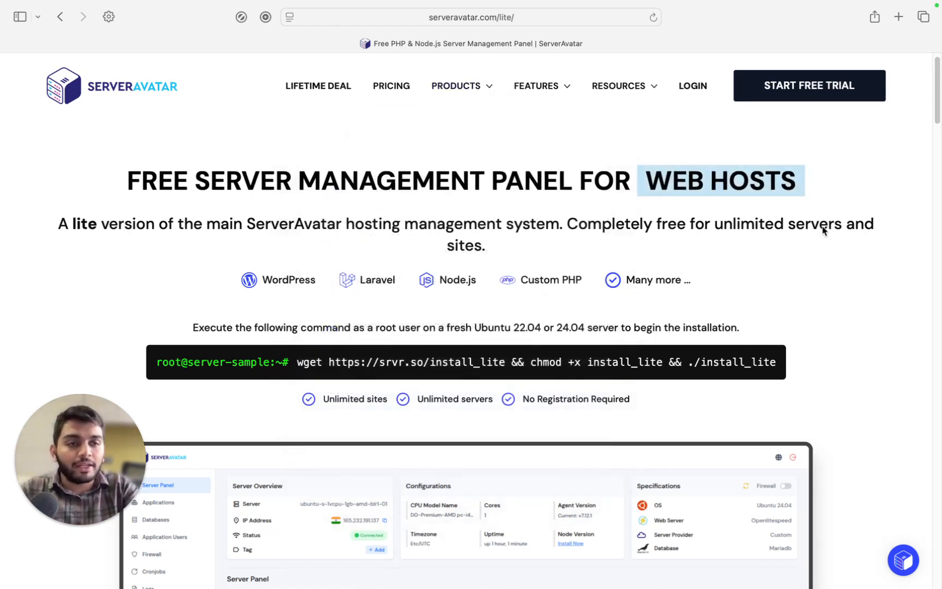
Launch Terminal from the desktop's system search
{"action": "key", "text": "ctrl+Left"}
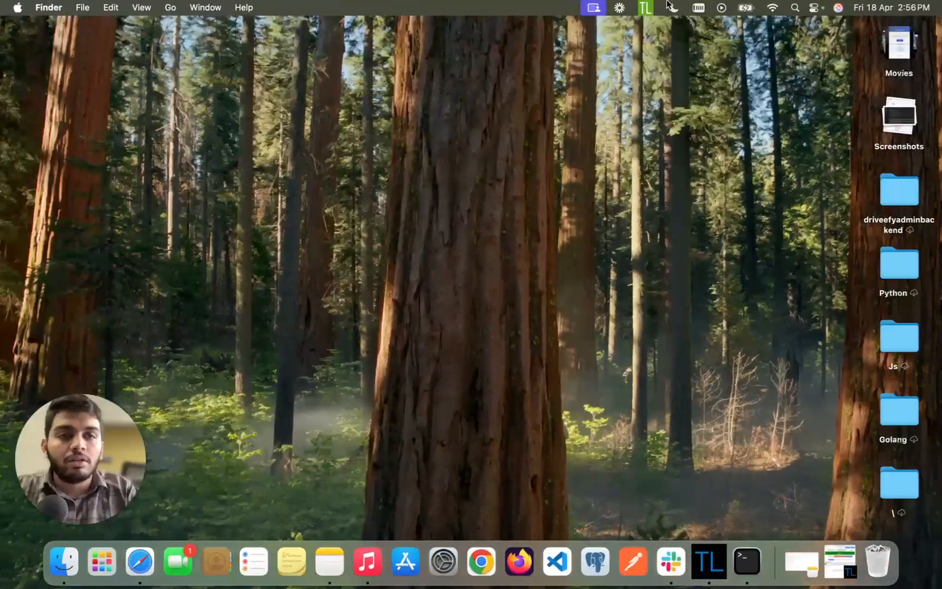
{"action": "left_click", "coordinate": [795, 7]}
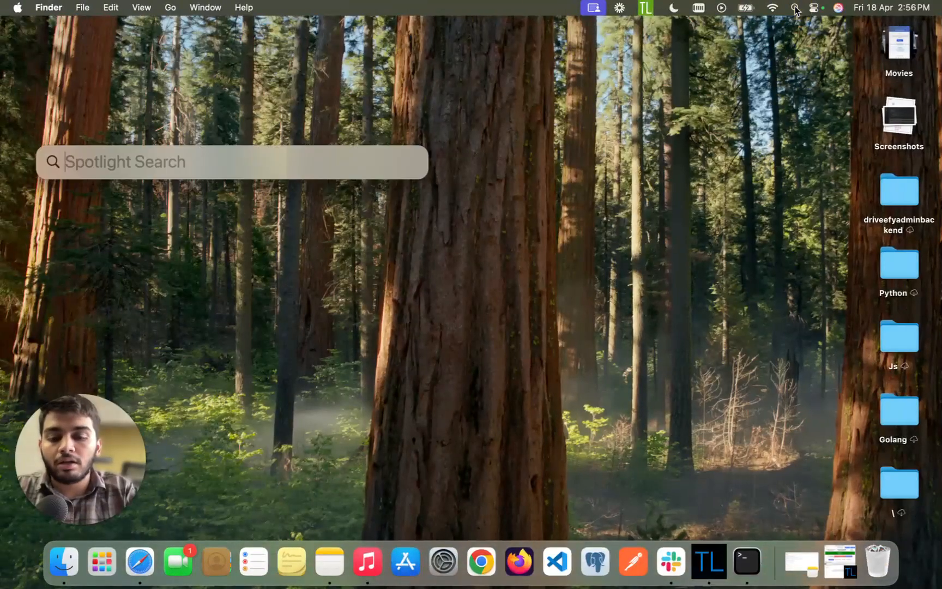
{"action": "type", "text": "terminal"}
{"action": "key", "text": "Return"}
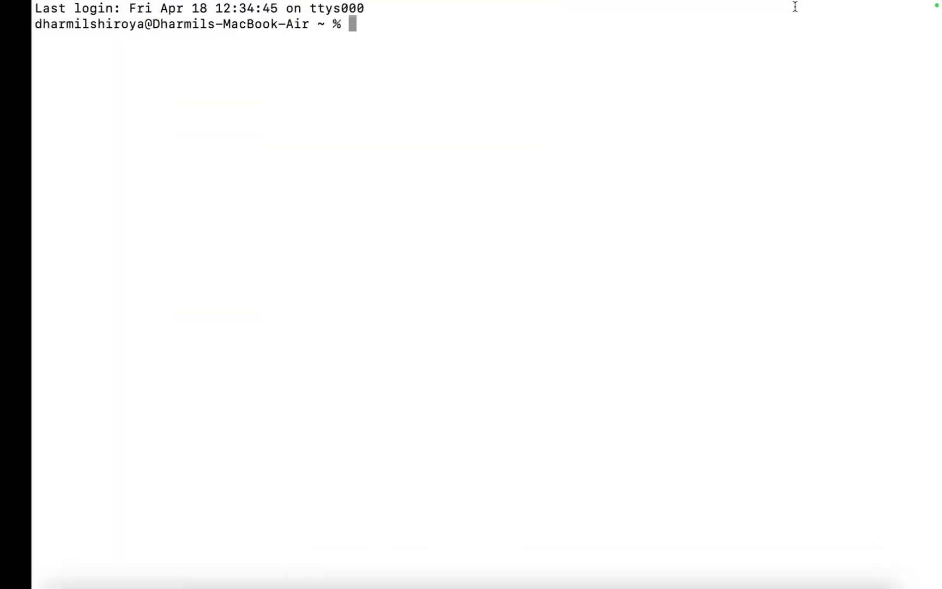
{"action": "type", "text": "shh"}
{"action": "key", "text": "BackSpace"}
{"action": "key", "text": "BackSpace"}
{"action": "key", "text": "BackSpace"}
{"action": "type", "text": "sh root@"}
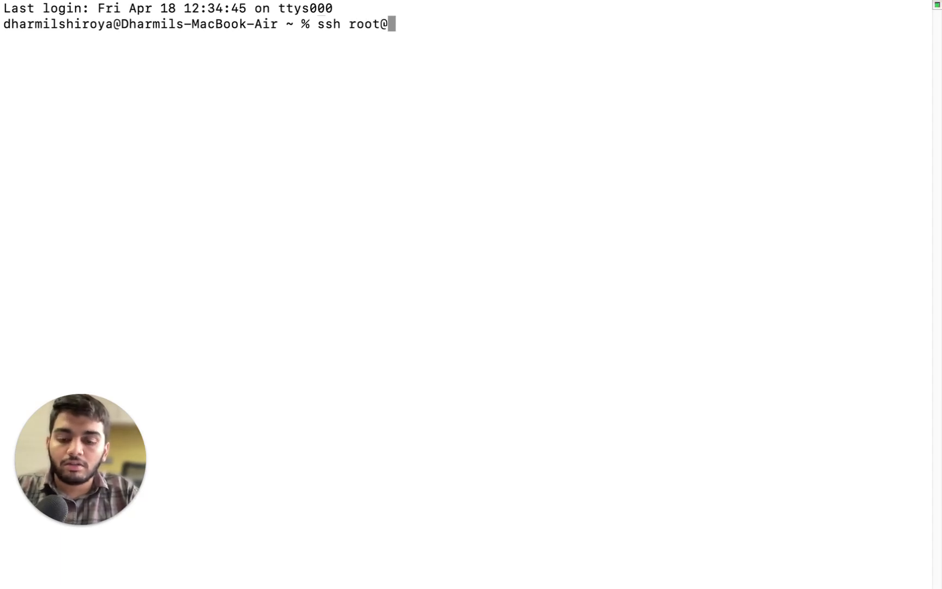
{"action": "type", "text": "157.230.189.205"}
{"action": "key", "text": "Return"}
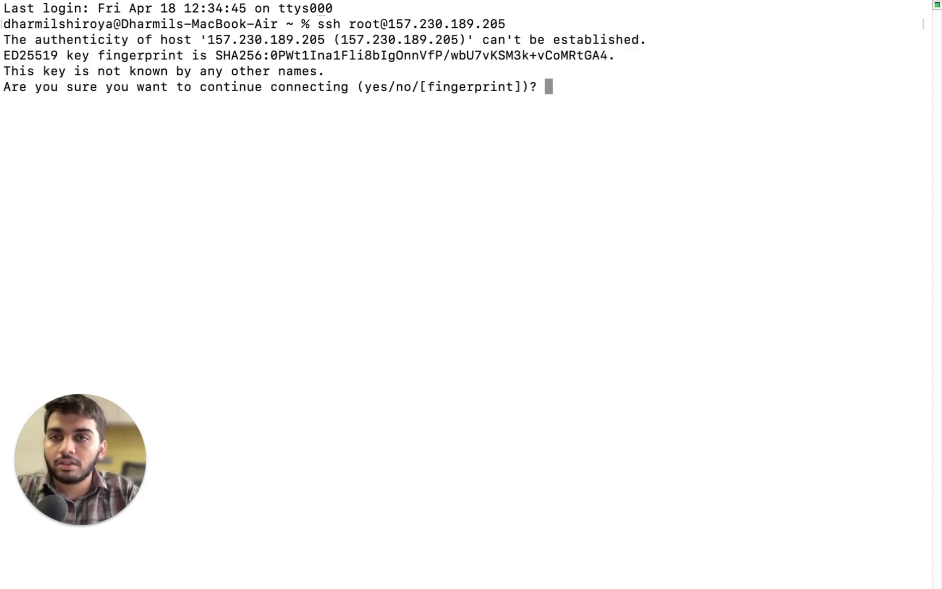
{"action": "type", "text": "yes"}
{"action": "key", "text": "Return"}
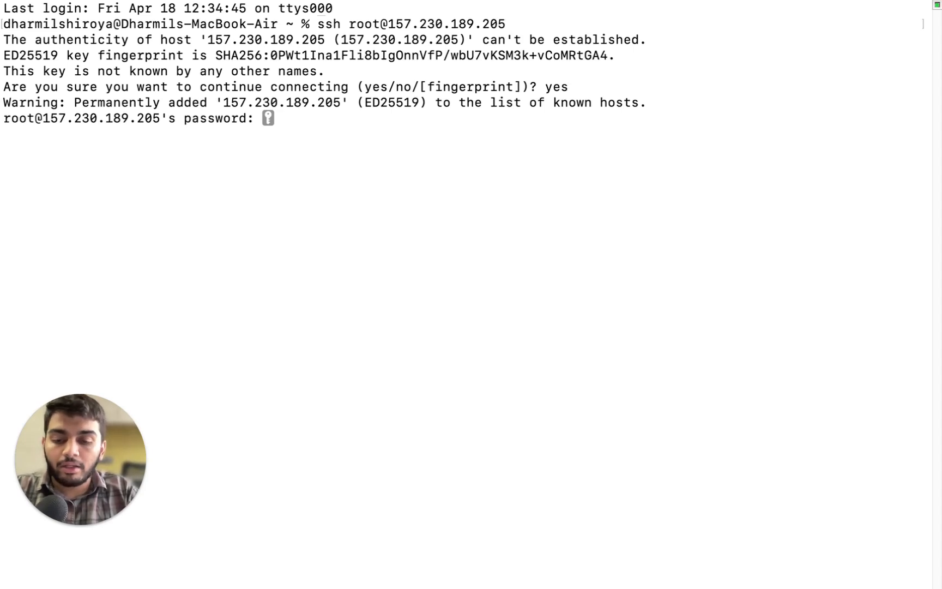
{"action": "key", "text": "Return"}
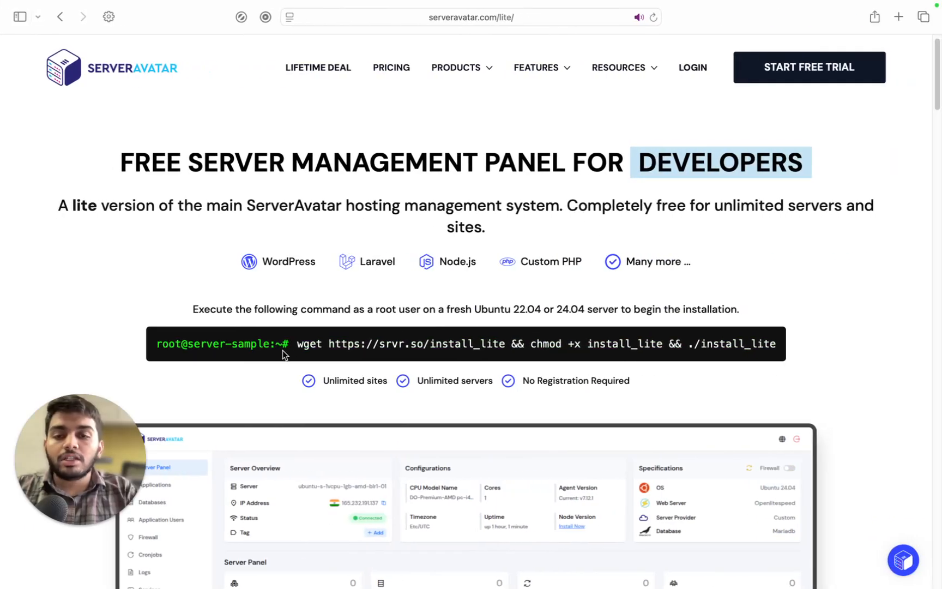
Copy the Lite wget install command and run it at the server's root prompt
{"action": "left_click_drag", "start_coordinate": [296, 347], "coordinate": [785, 350]}
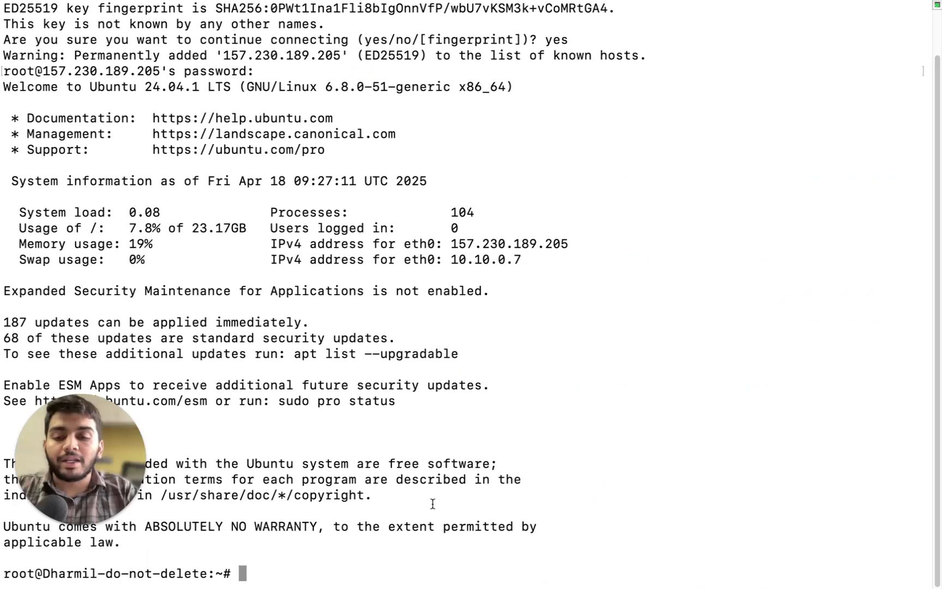
{"action": "type", "text": "wget https://srvr.so/install_lite && chmod +x install_lite && ./install_lite"}
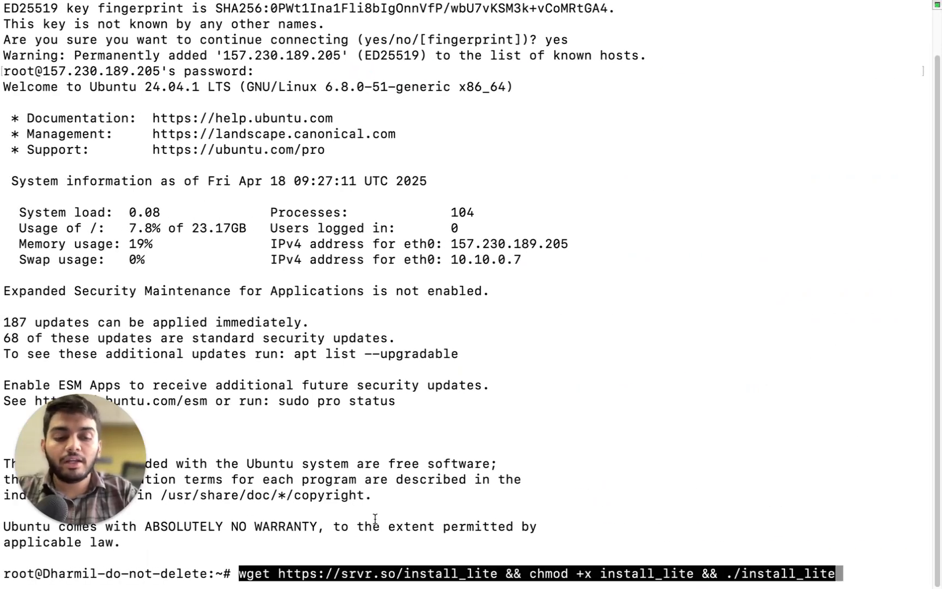
{"action": "key", "text": "Return"}
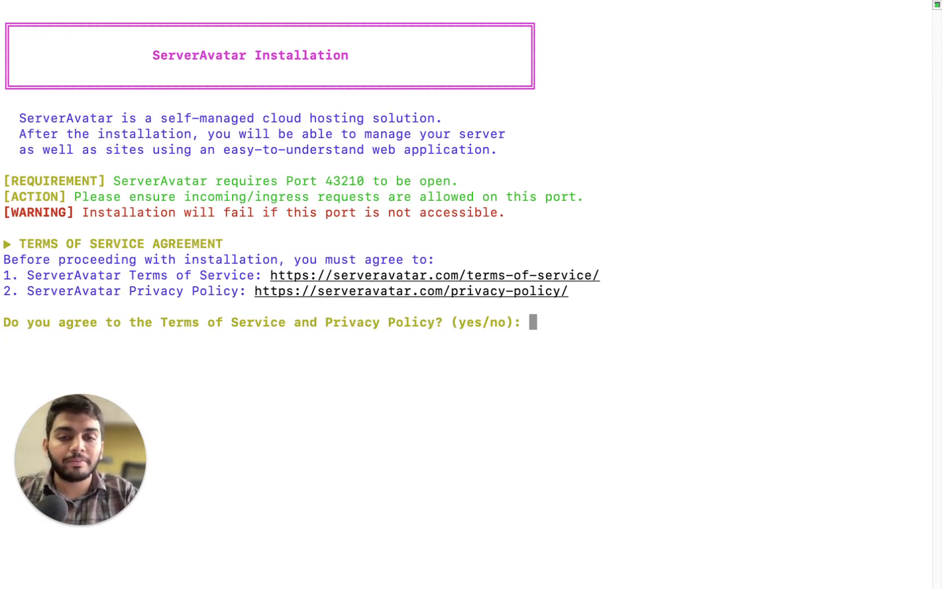
Answer 'yes' to the terms prompt so the installer runs its system and dependency checks
{"action": "type", "text": "ye"}
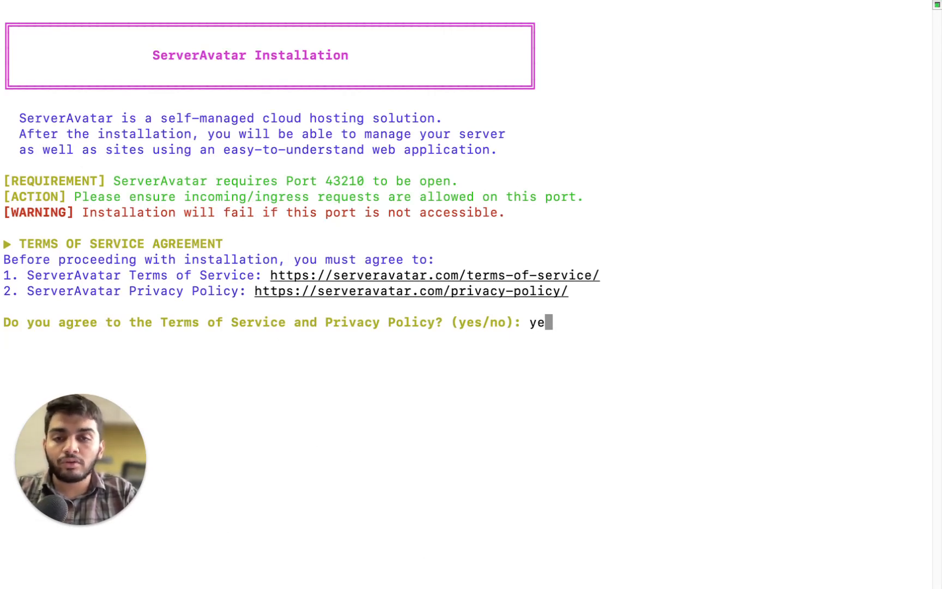
{"action": "type", "text": "s"}
{"action": "key", "text": "Return"}
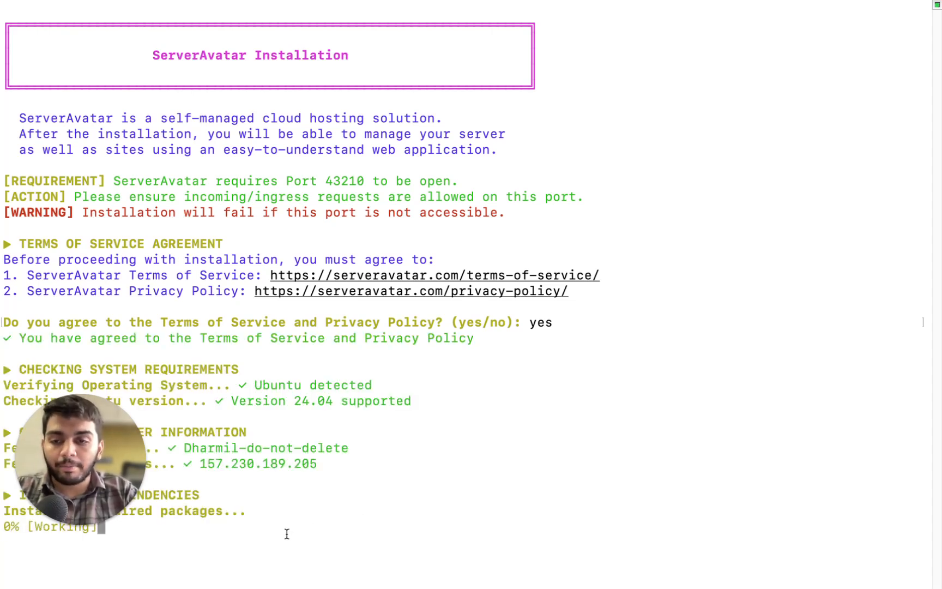
{"action": "left_click_drag", "start_coordinate": [93, 470], "coordinate": [857, 465]}
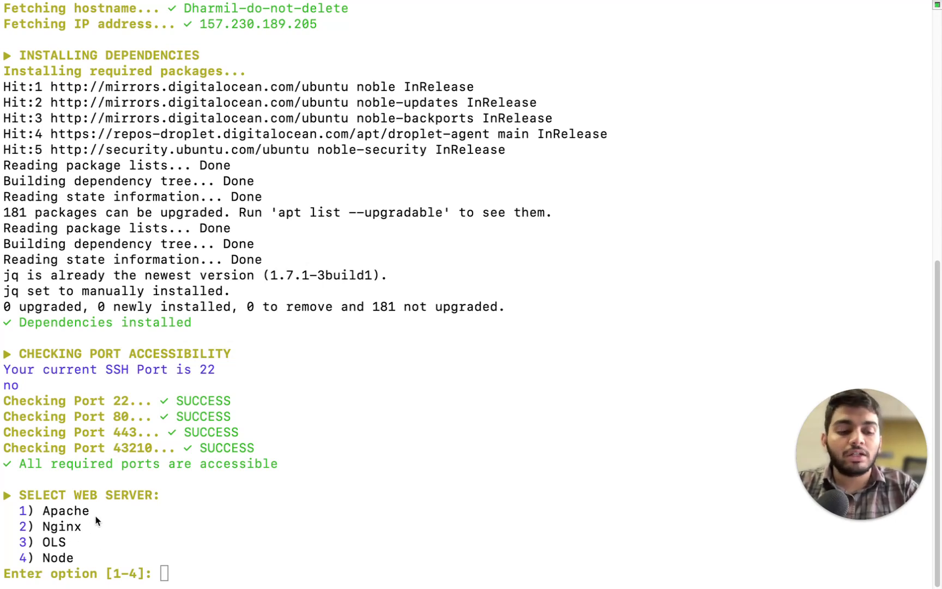
Choose option 3 (OLS) as the web server and option 1 (MySQL) as the database
{"action": "left_click", "coordinate": [158, 572]}
{"action": "type", "text": "3"}
{"action": "key", "text": "Return"}
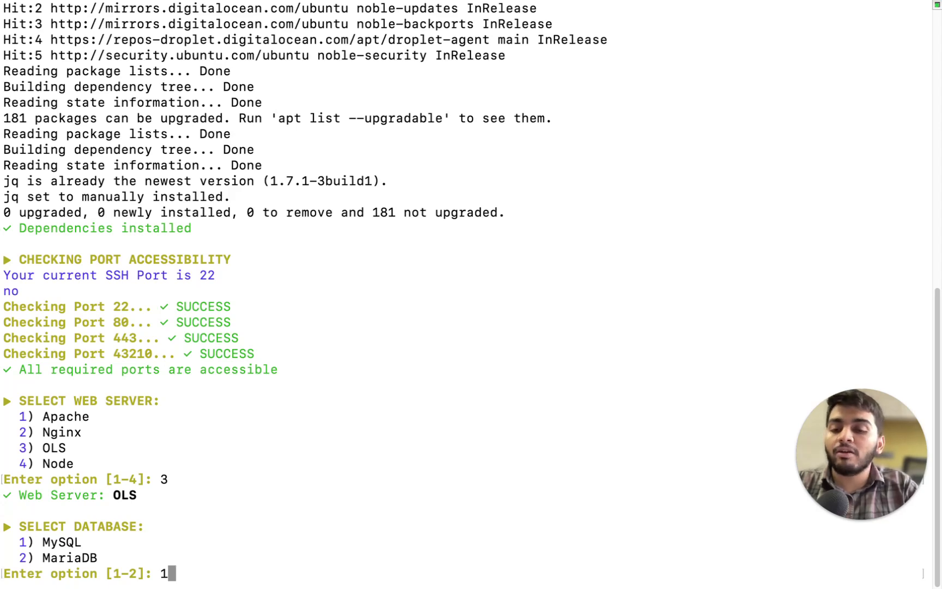
{"action": "type", "text": "1"}
{"action": "key", "text": "Return"}
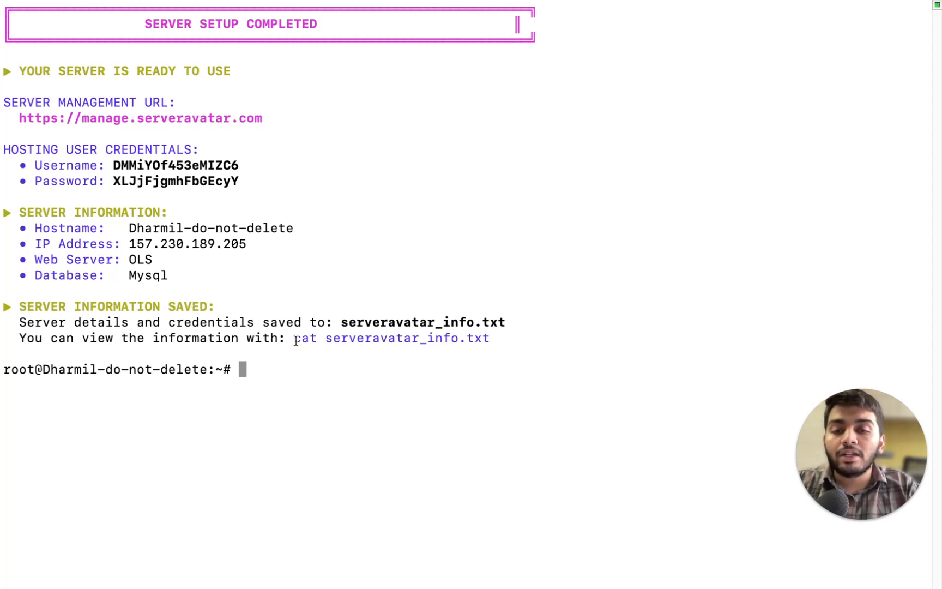
List the home folder and print serveravatar_info.txt with cat
{"action": "left_click_drag", "start_coordinate": [296, 341], "coordinate": [521, 341]}
{"action": "left_click", "coordinate": [322, 365]}
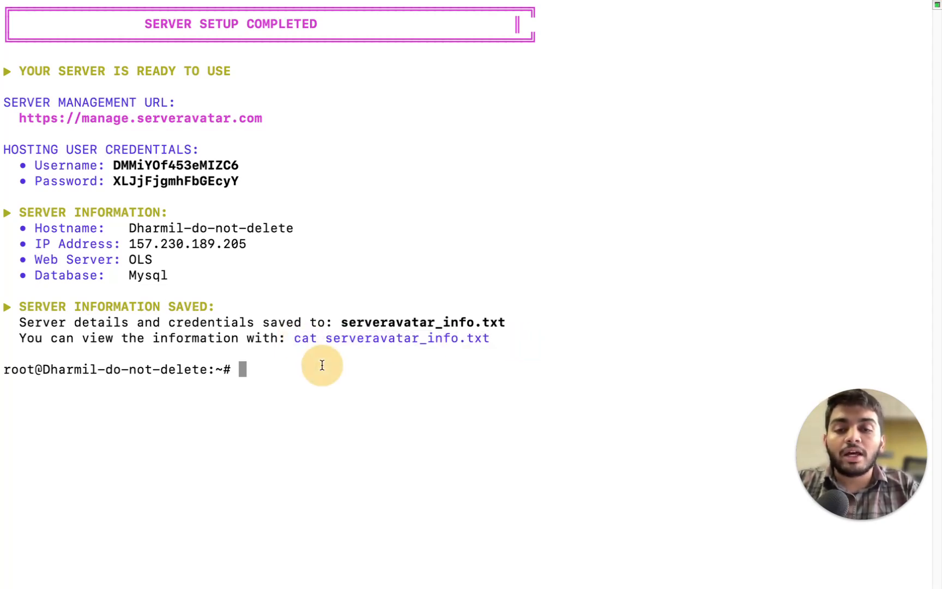
{"action": "type", "text": "ls"}
{"action": "key", "text": "Return"}
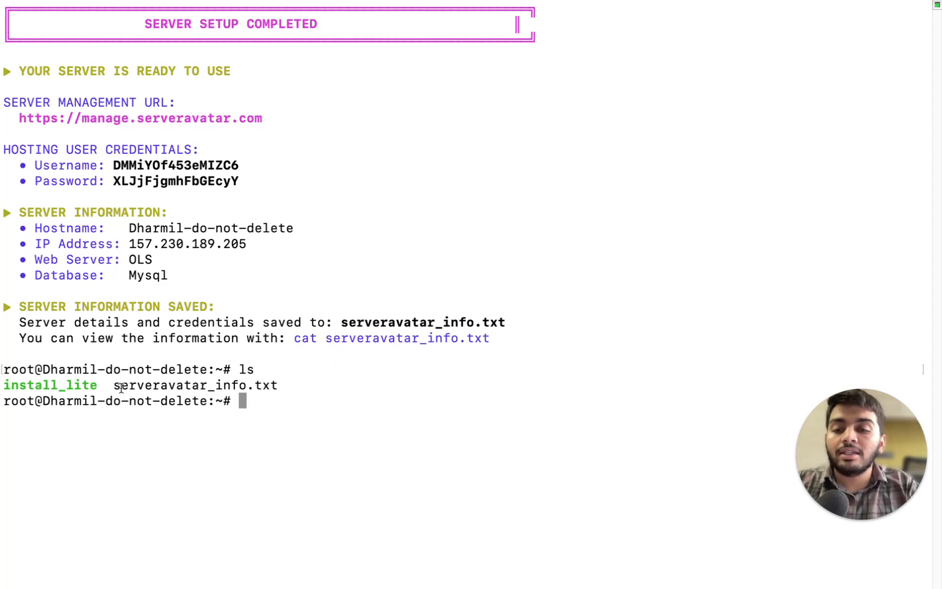
{"action": "type", "text": "cat server"}
{"action": "key", "text": "Tab"}
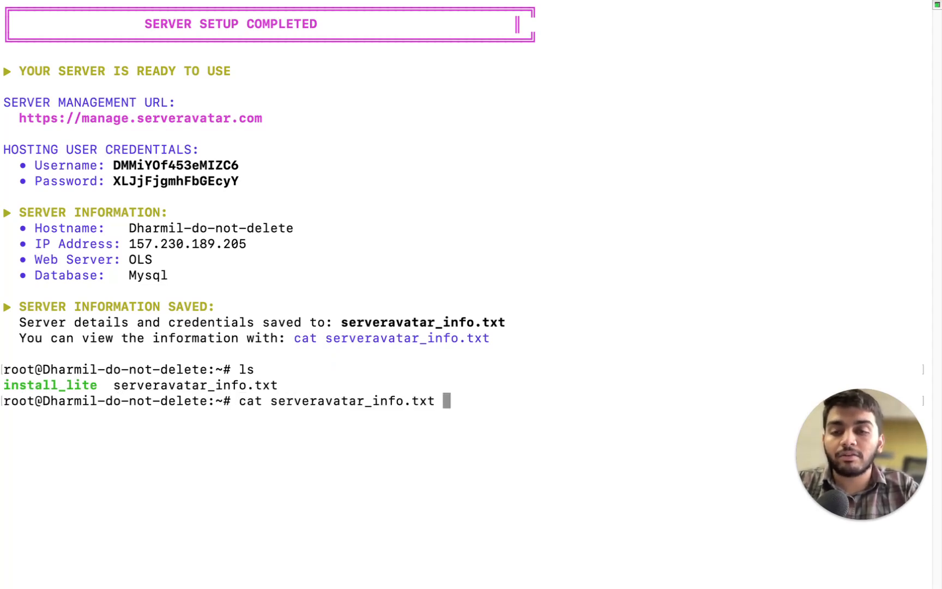
{"action": "key", "text": "Return"}
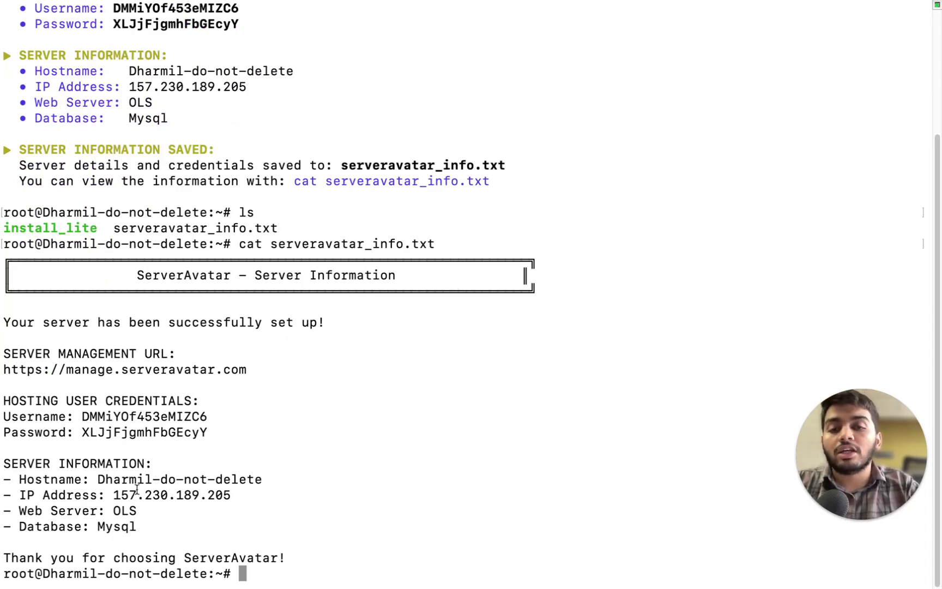
{"action": "scroll", "coordinate": [152, 346], "scroll_direction": "up", "scroll_amount": 5}
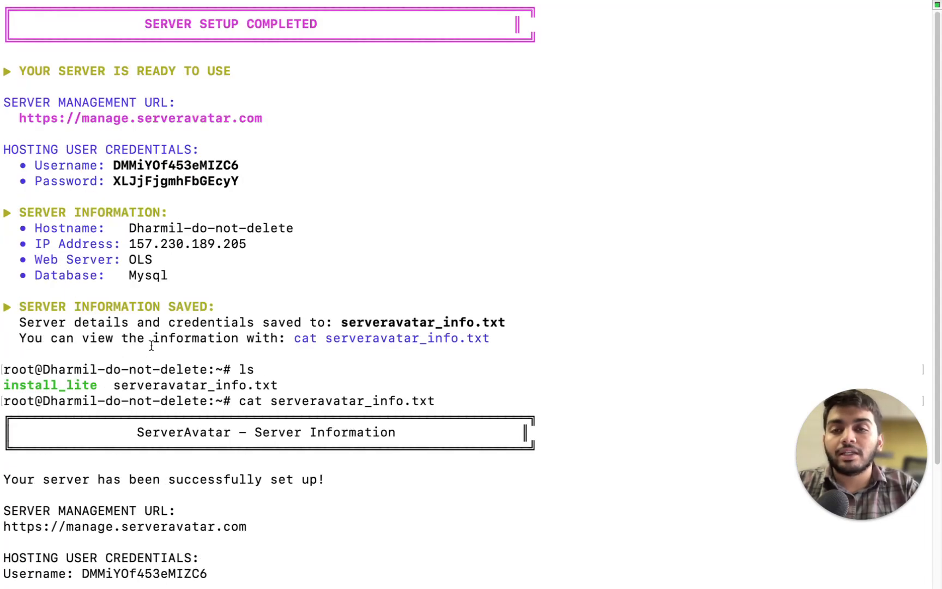
{"action": "left_click", "coordinate": [38, 117]}
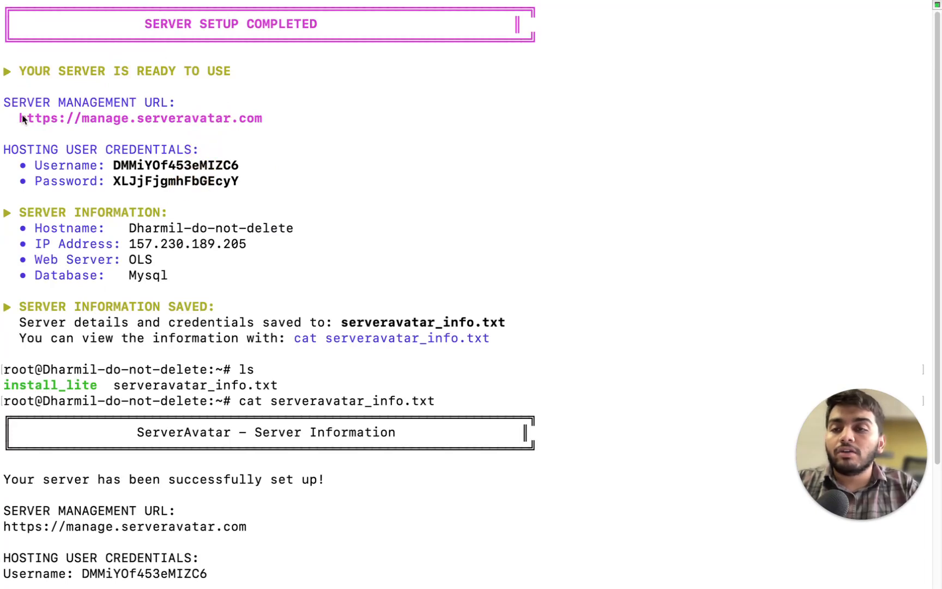
{"action": "left_click_drag", "start_coordinate": [267, 124], "coordinate": [17, 117]}
{"action": "key", "text": "super+c"}
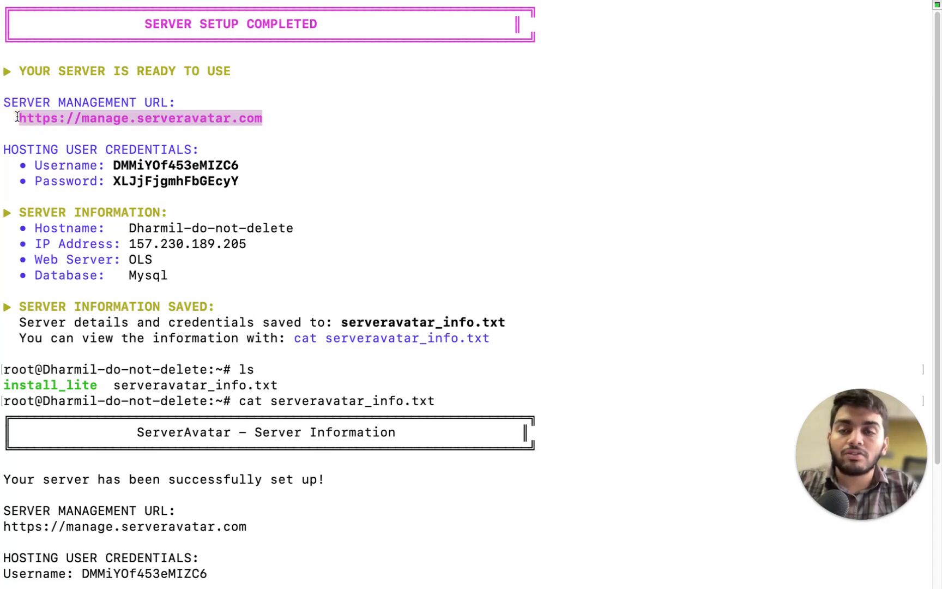
Load the copied management URL in a new browser tab to reach the login page
{"action": "key", "text": "ctrl+Right"}
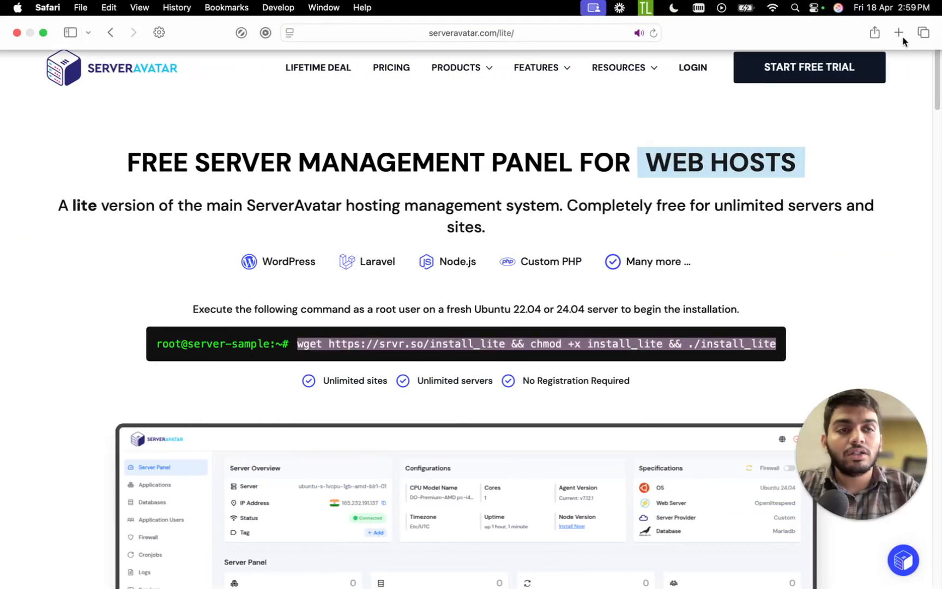
{"action": "left_click", "coordinate": [899, 34]}
{"action": "key", "text": "super+v"}
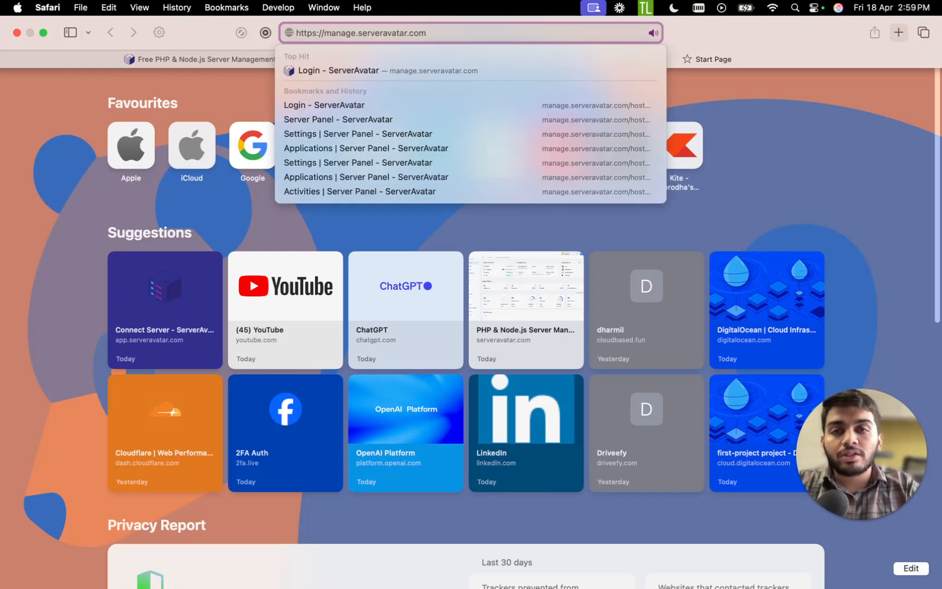
{"action": "key", "text": "Return"}
{"action": "left_click", "coordinate": [476, 329]}
Copy the hosting username from the terminal output into the Username field
{"action": "key", "text": "ctrl+Left"}
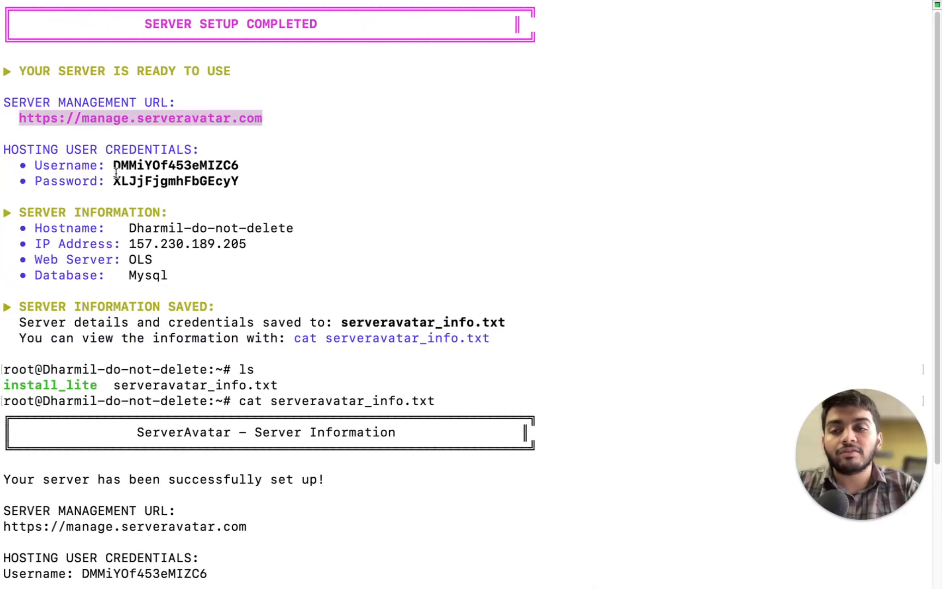
{"action": "left_click_drag", "start_coordinate": [111, 165], "coordinate": [241, 166]}
{"action": "key", "text": "super+c"}
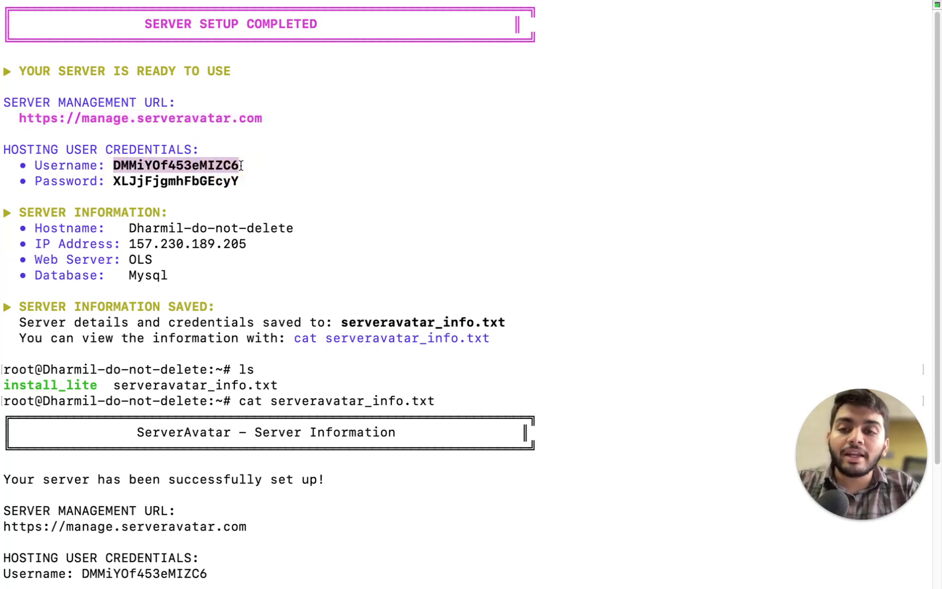
{"action": "key", "text": "ctrl+Right"}
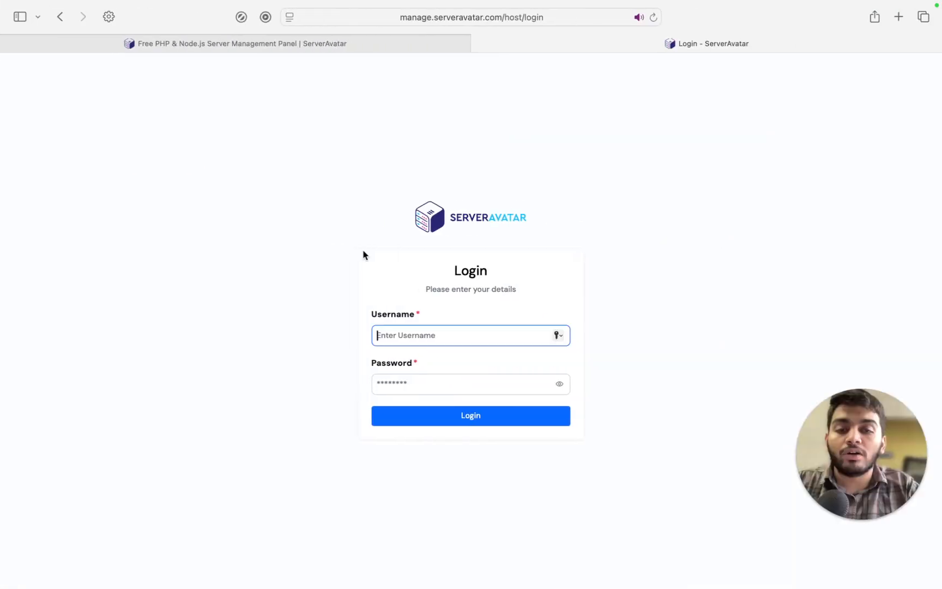
{"action": "left_click", "coordinate": [414, 338]}
{"action": "key", "text": "super+v"}
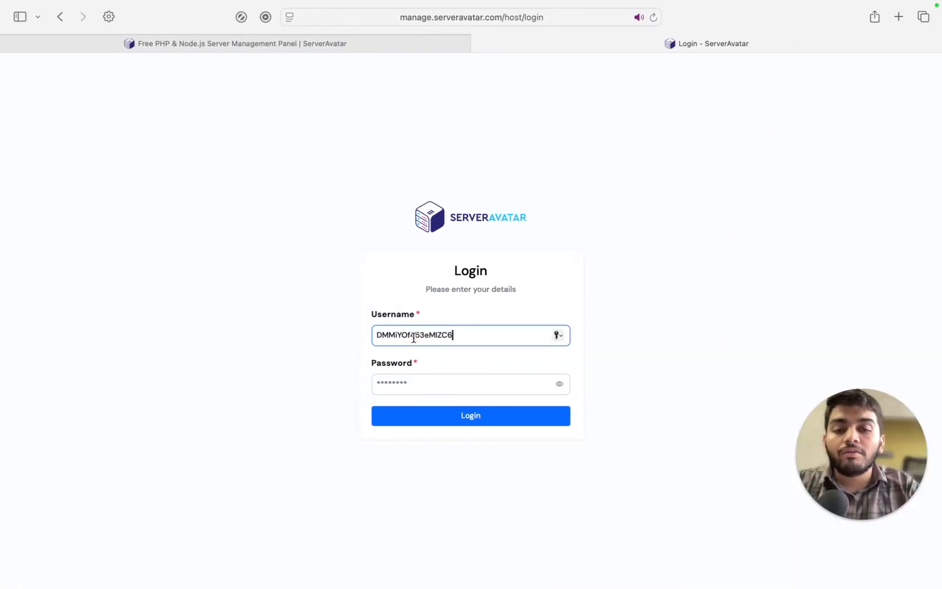
Copy the hosting password from the terminal output into the Password field
{"action": "key", "text": "ctrl+Left"}
{"action": "left_click_drag", "start_coordinate": [110, 181], "coordinate": [252, 184]}
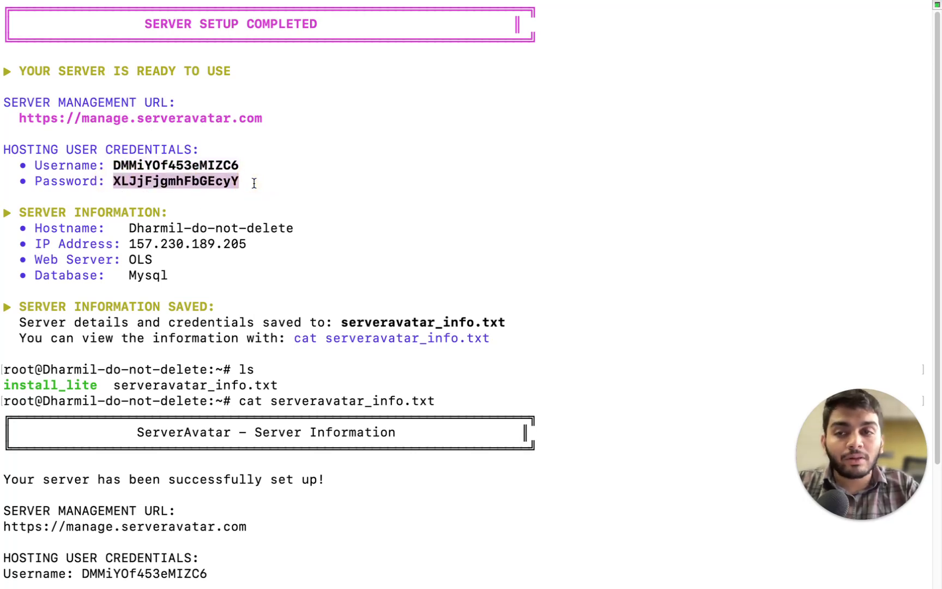
{"action": "key", "text": "ctrl+Right"}
{"action": "left_click", "coordinate": [393, 385]}
{"action": "key", "text": "super+v"}
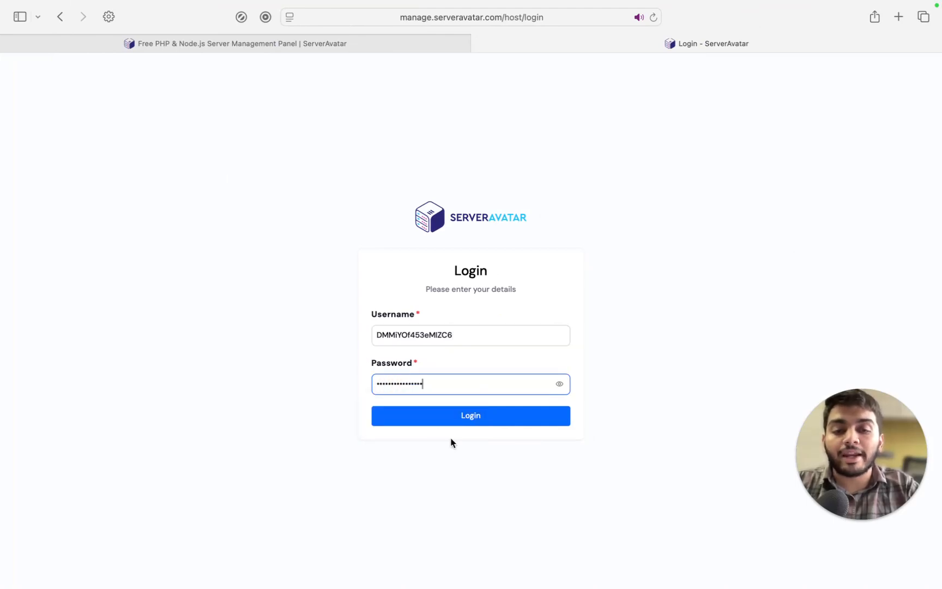
Log in to the panel, declining to save the password in the browser
{"action": "left_click", "coordinate": [455, 415]}
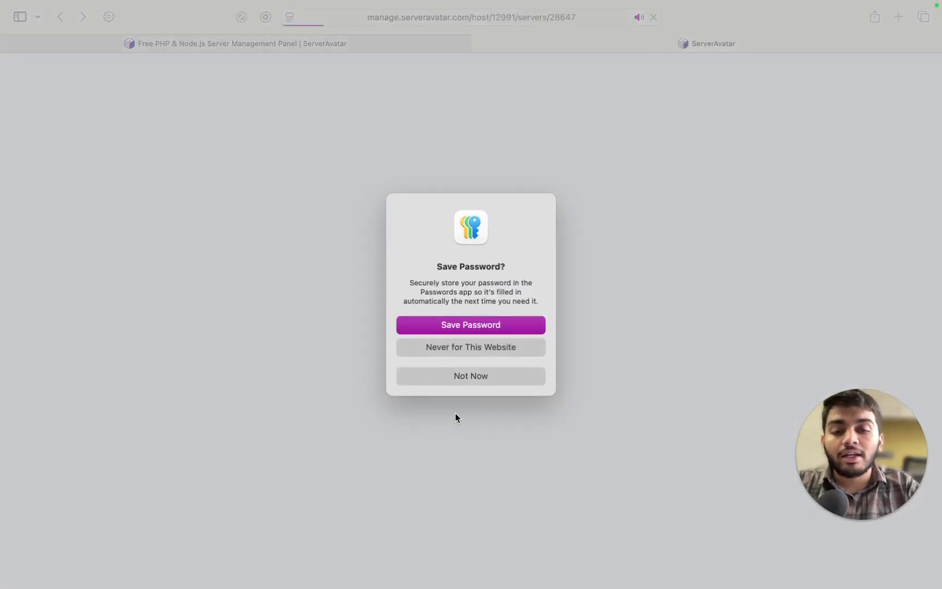
{"action": "left_click", "coordinate": [463, 376]}
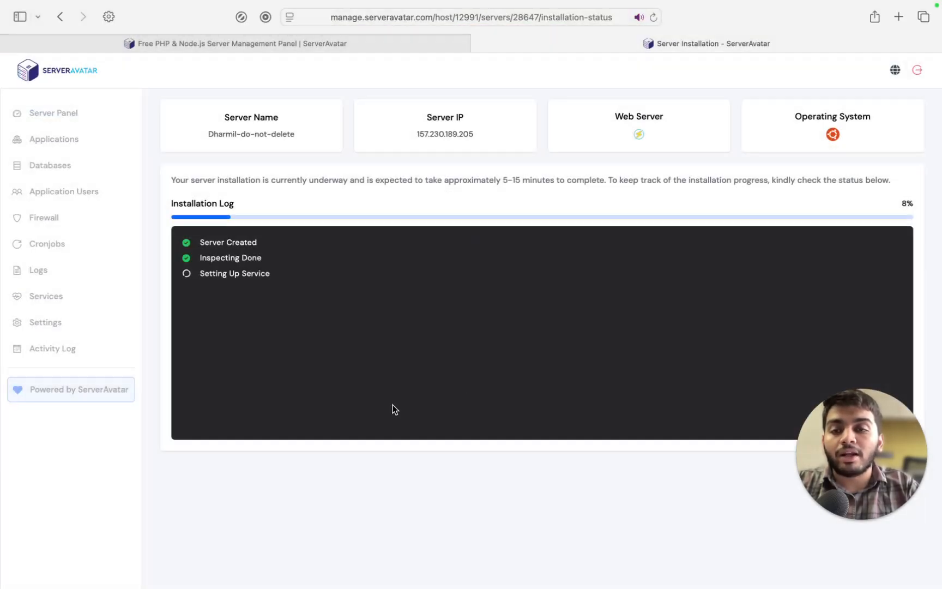
{"action": "key", "text": "ctrl+s"}
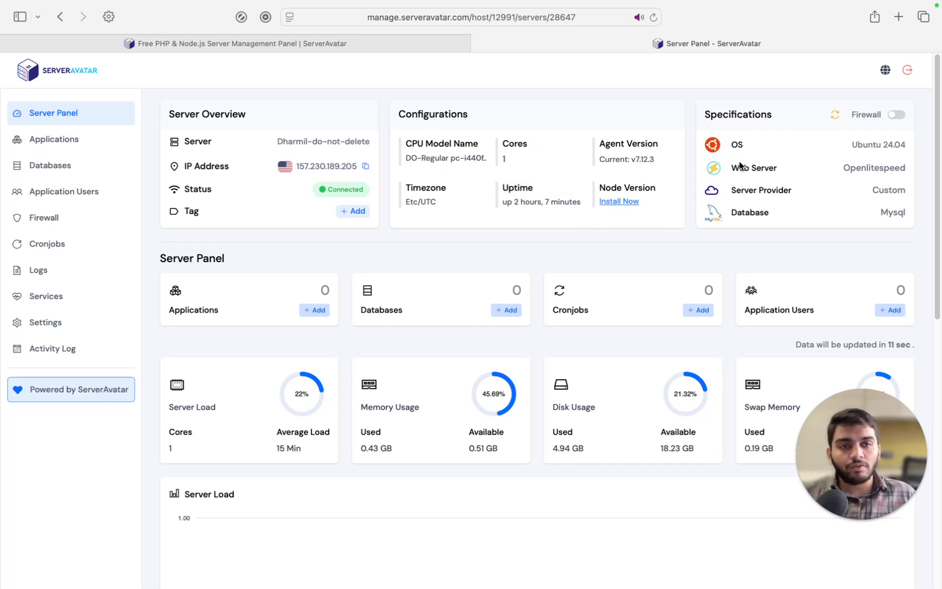
Scroll through the dashboard's gauges (27% load, 26.52% memory, 23.31% disk, 17% swap) and load charts
{"action": "scroll", "coordinate": [418, 388], "scroll_direction": "down", "scroll_amount": 1}
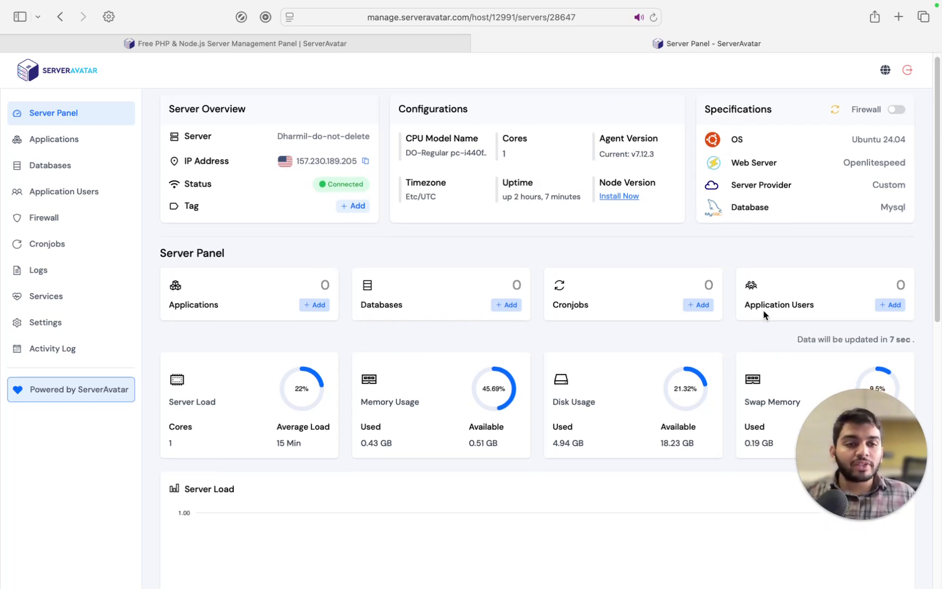
{"action": "scroll", "coordinate": [629, 382], "scroll_direction": "down", "scroll_amount": 5}
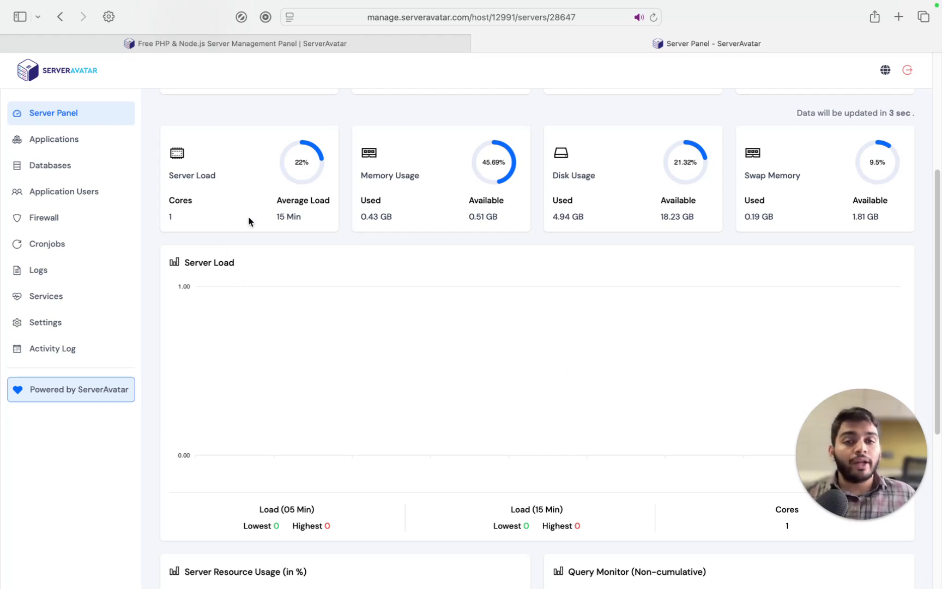
{"action": "scroll", "coordinate": [395, 294], "scroll_direction": "down", "scroll_amount": 4}
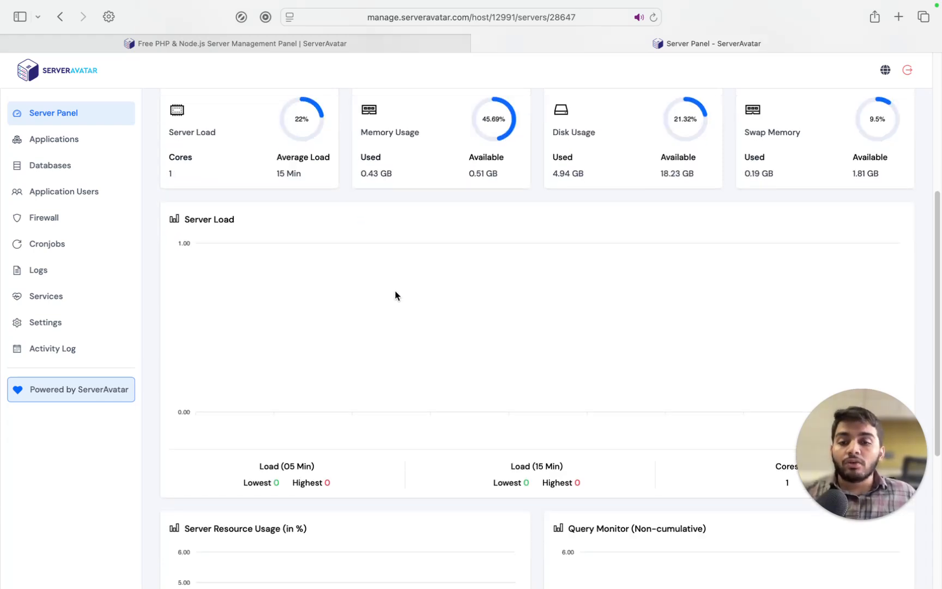
{"action": "scroll", "coordinate": [395, 296], "scroll_direction": "down", "scroll_amount": 2}
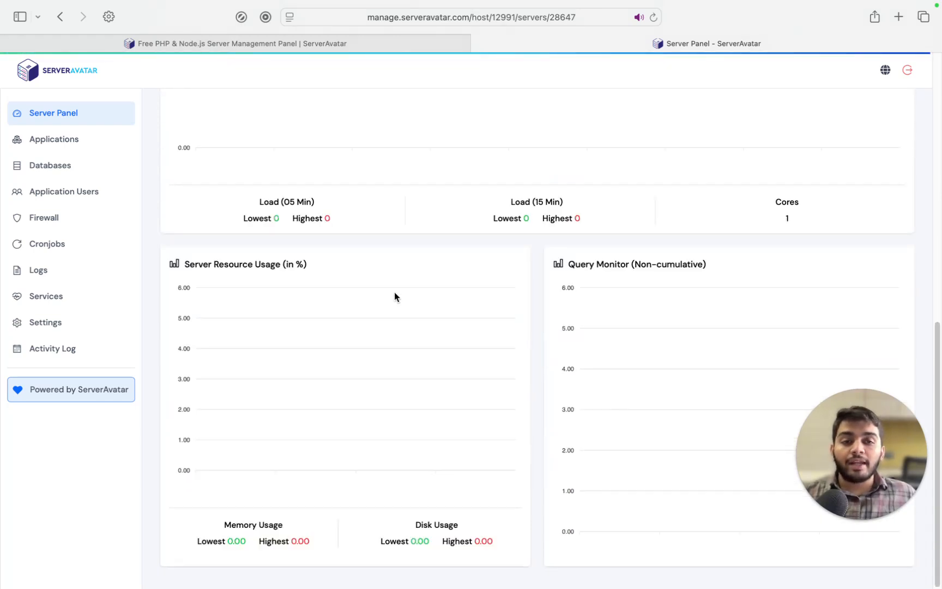
{"action": "scroll", "coordinate": [395, 297], "scroll_direction": "up", "scroll_amount": 4}
{"action": "scroll", "coordinate": [395, 300], "scroll_direction": "up", "scroll_amount": 1}
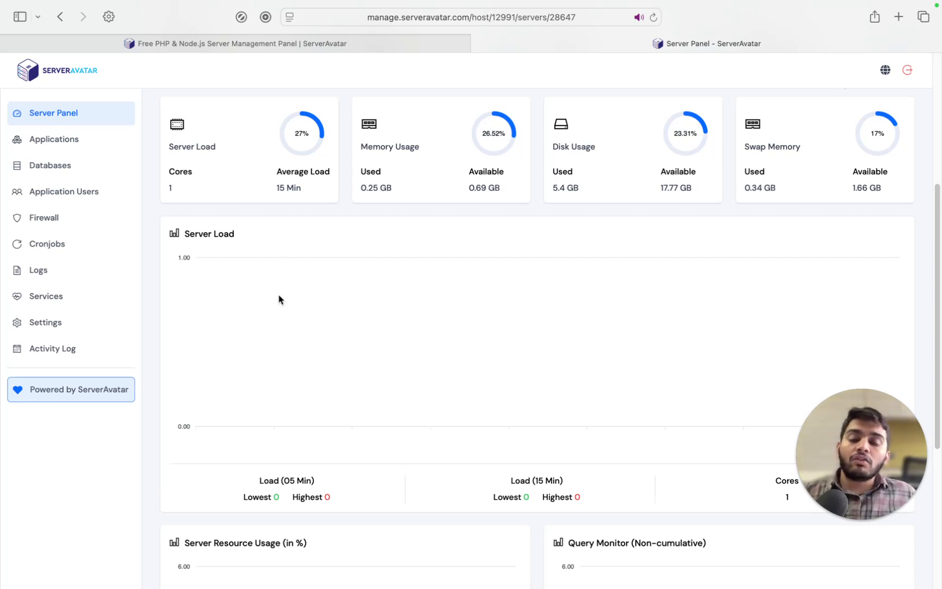
Open the Services page showing openlitespeed, mysql, postfix, ssh, ufw, redis and fail2ban running
{"action": "left_click", "coordinate": [72, 303]}
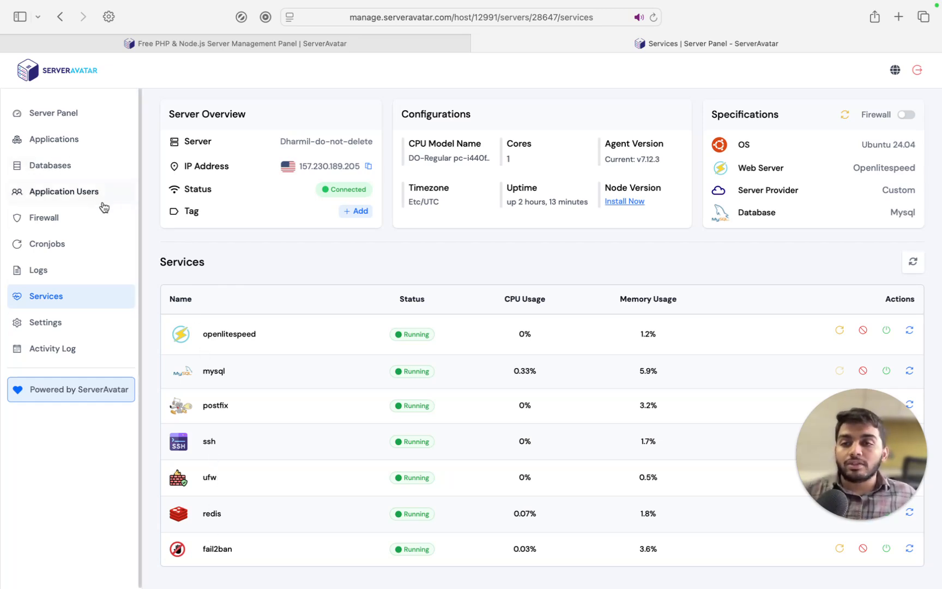
{"action": "key", "text": "ctrl+s"}
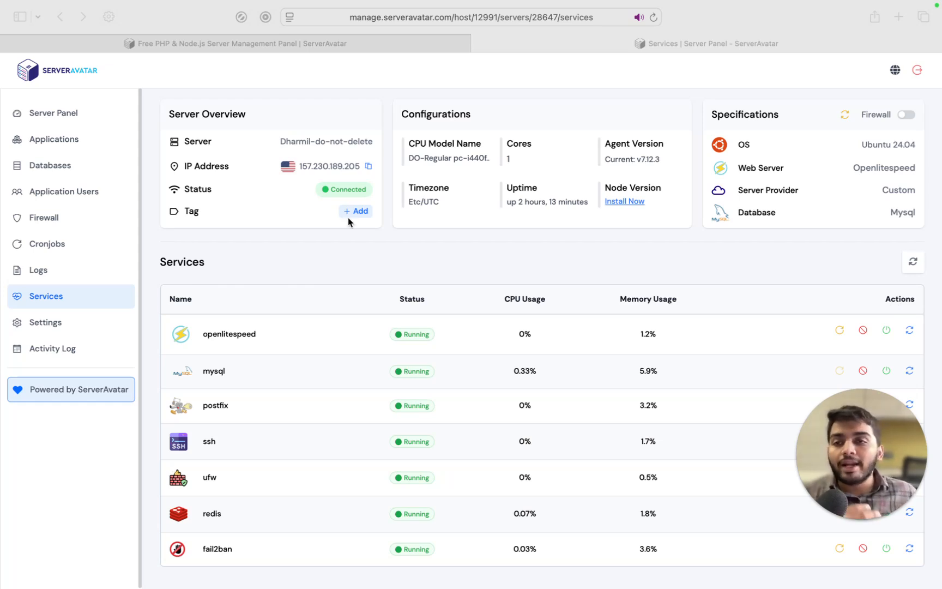
Start a new application and preview the One Click WordPress option
{"action": "left_click", "coordinate": [67, 141]}
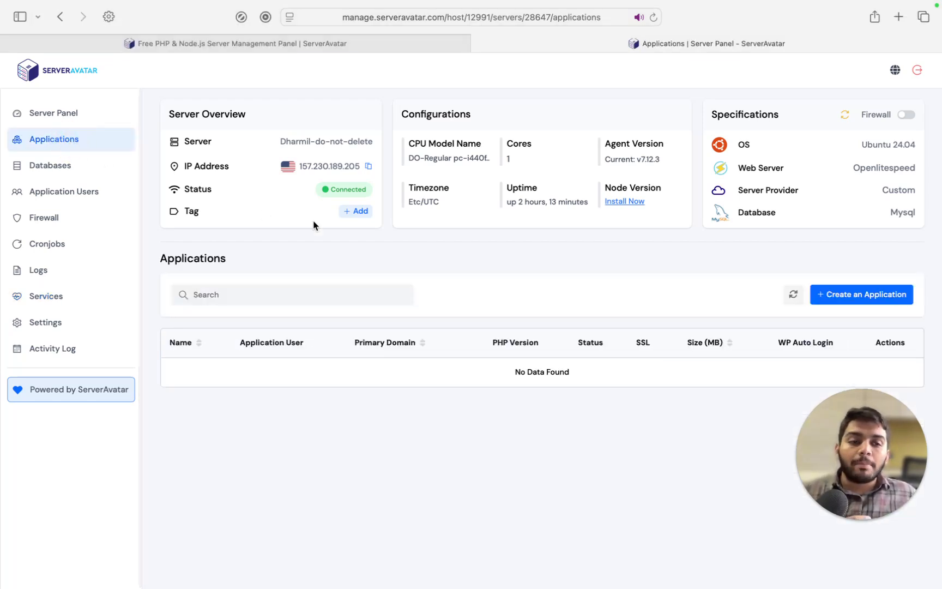
{"action": "left_click", "coordinate": [827, 297]}
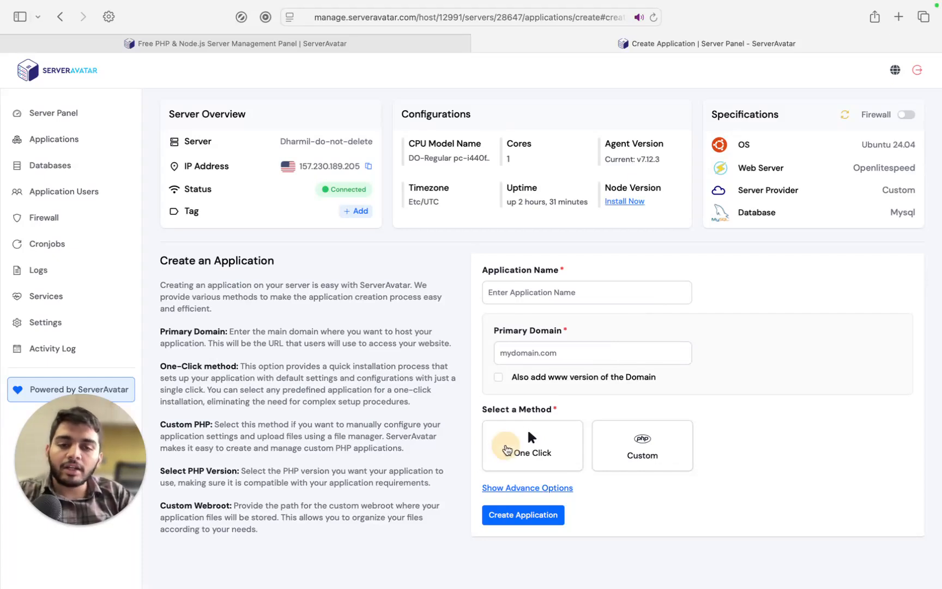
{"action": "left_click", "coordinate": [506, 446]}
{"action": "scroll", "coordinate": [508, 449], "scroll_direction": "down", "scroll_amount": 1}
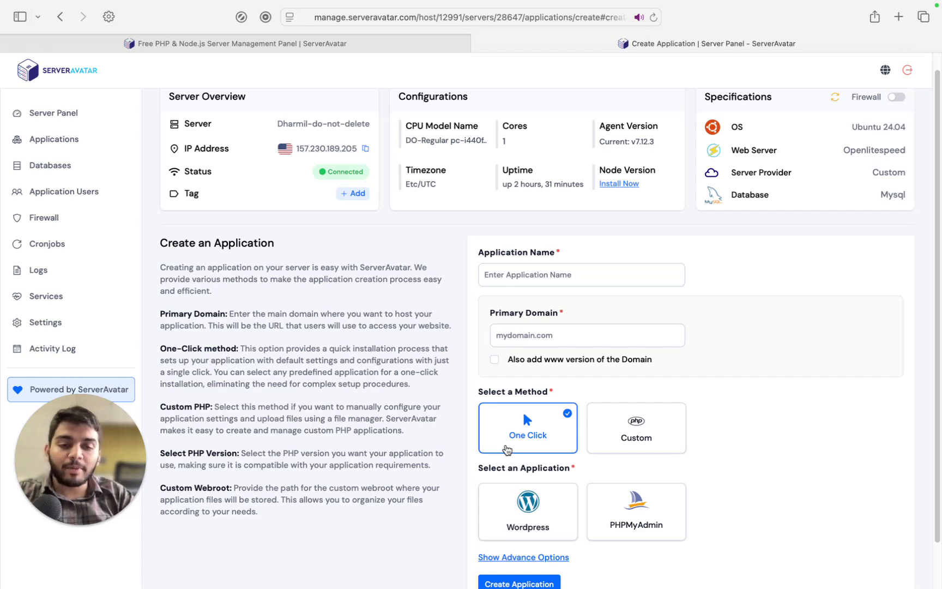
{"action": "scroll", "coordinate": [507, 448], "scroll_direction": "down", "scroll_amount": 1}
{"action": "left_click", "coordinate": [528, 467]}
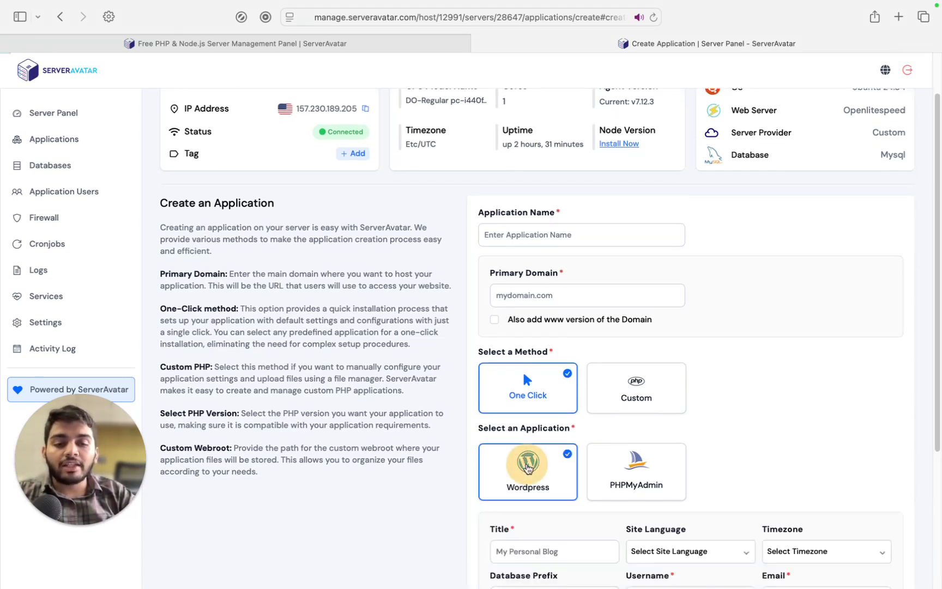
{"action": "scroll", "coordinate": [527, 469], "scroll_direction": "down", "scroll_amount": 1}
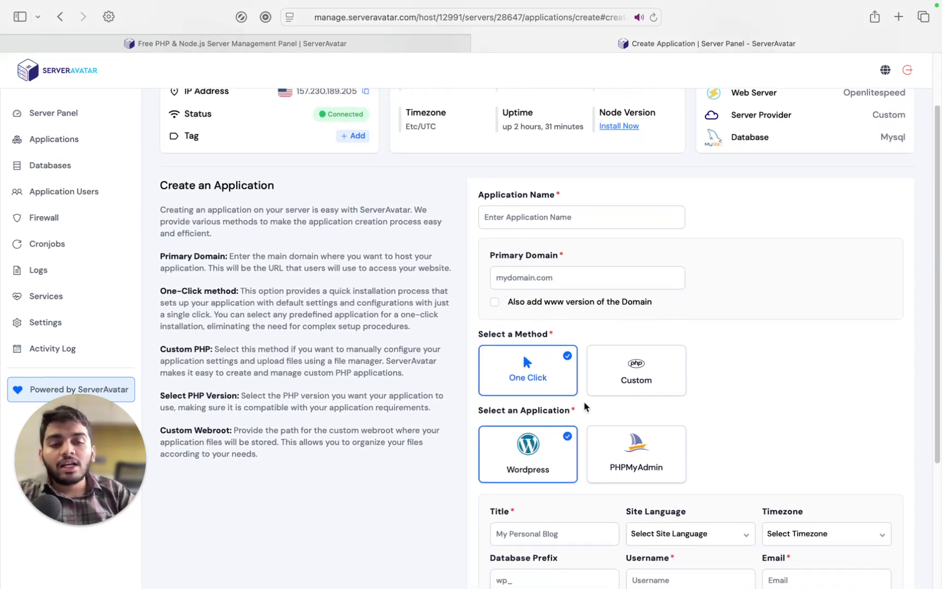
Preview the Custom method's name and primary domain fields, then switch back to One Click
{"action": "left_click", "coordinate": [632, 367]}
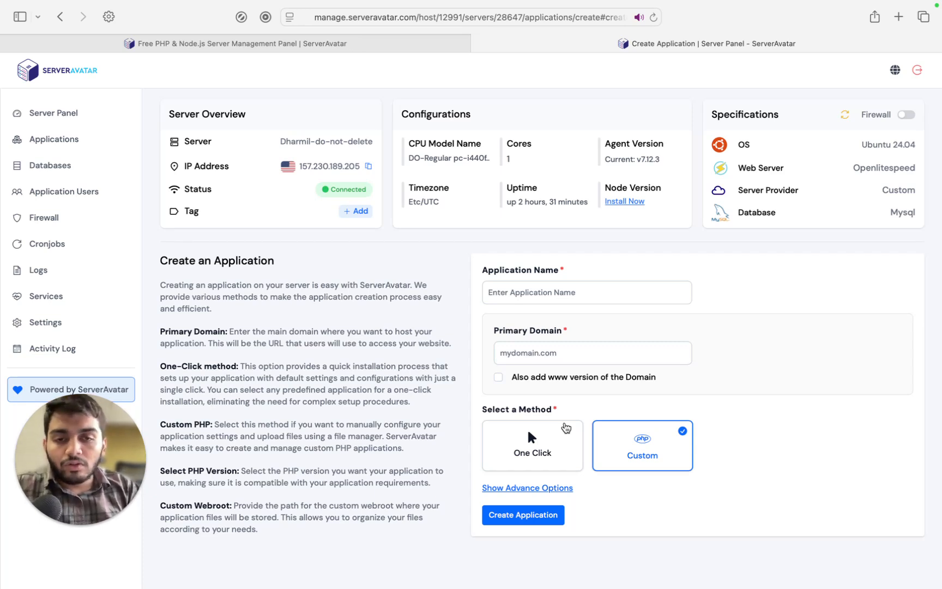
{"action": "left_click", "coordinate": [555, 293]}
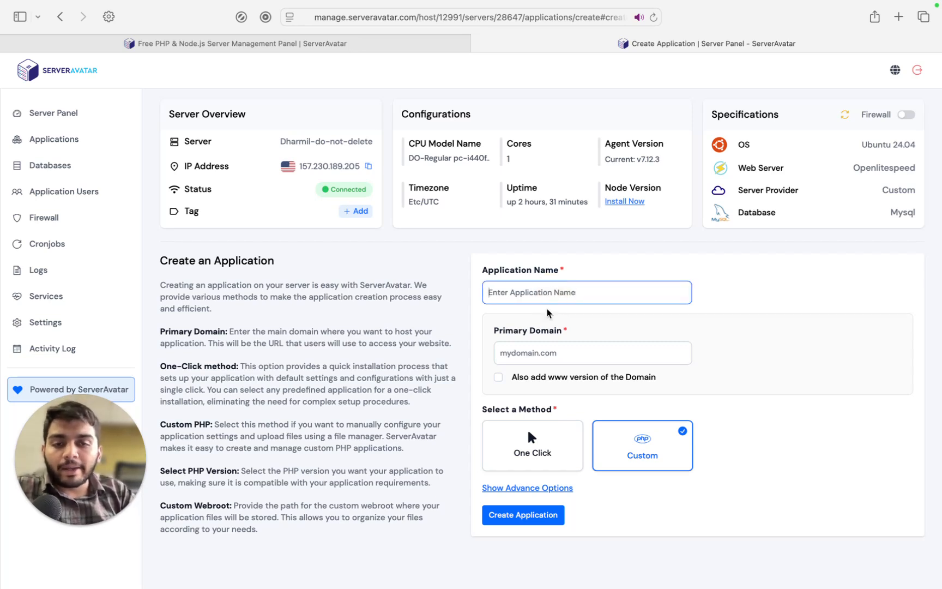
{"action": "left_click", "coordinate": [536, 352]}
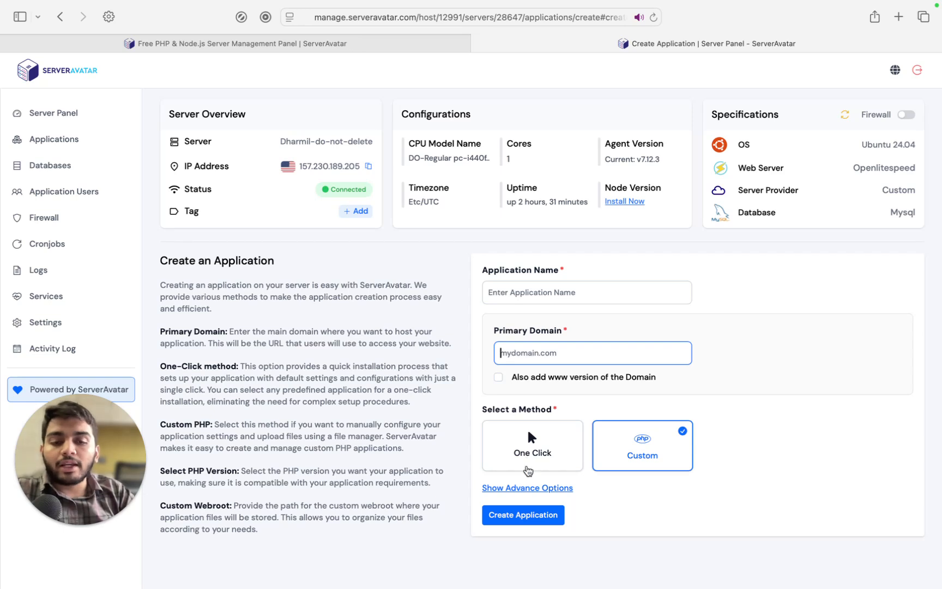
{"action": "left_click", "coordinate": [542, 462]}
{"action": "scroll", "coordinate": [542, 463], "scroll_direction": "down", "scroll_amount": 2}
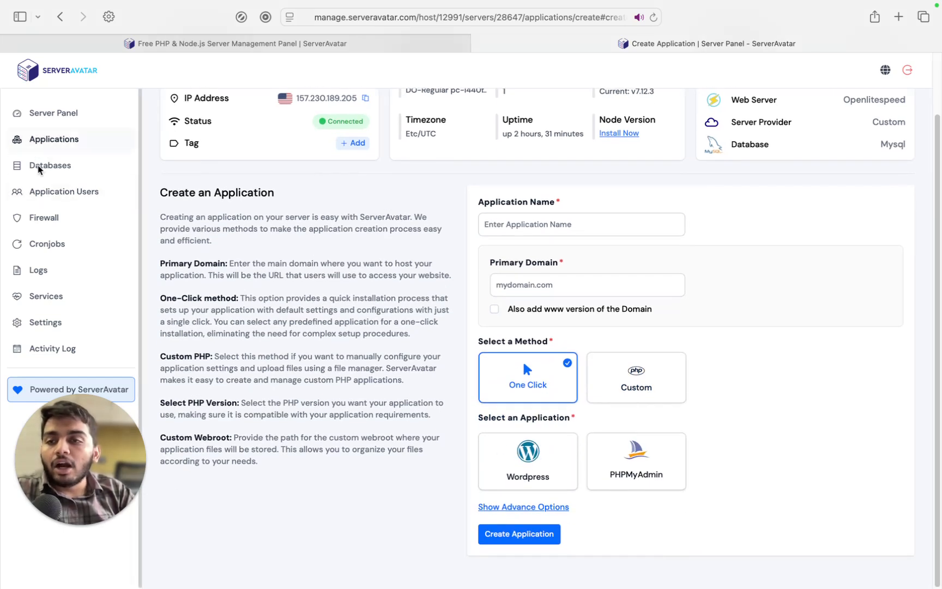
Go to the server's Databases list, which reads No Data Found
{"action": "key", "text": "super+shift+d"}
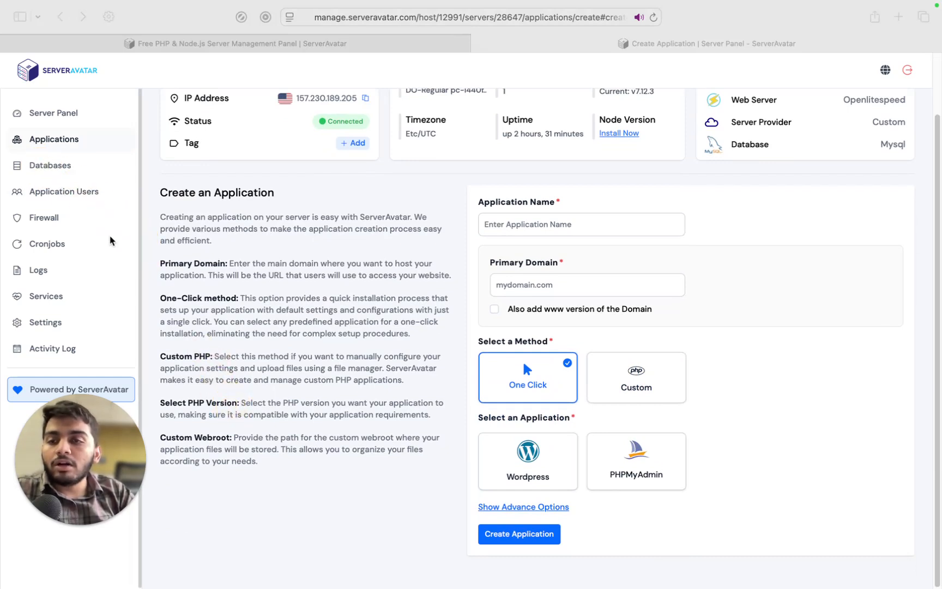
{"action": "left_click", "coordinate": [74, 170]}
{"action": "left_click", "coordinate": [56, 171]}
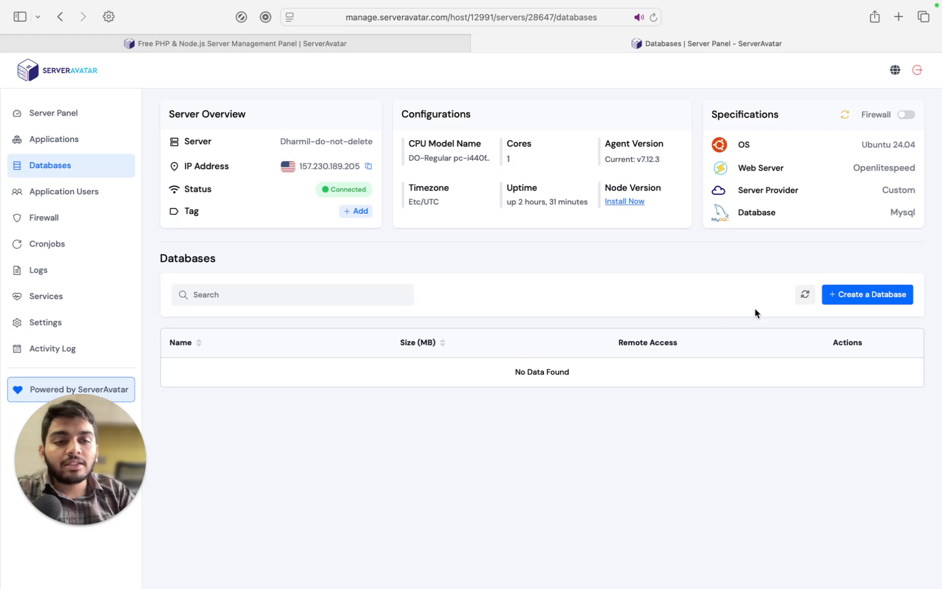
Look over the new-database form, application users list and Firewall page, ending on Cronjobs
{"action": "left_click", "coordinate": [837, 296]}
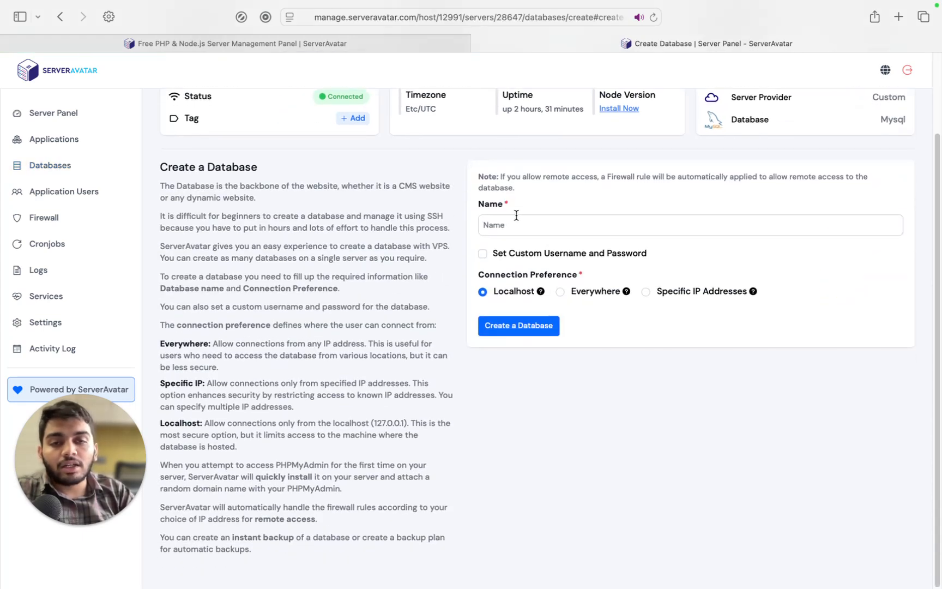
{"action": "left_click", "coordinate": [499, 222]}
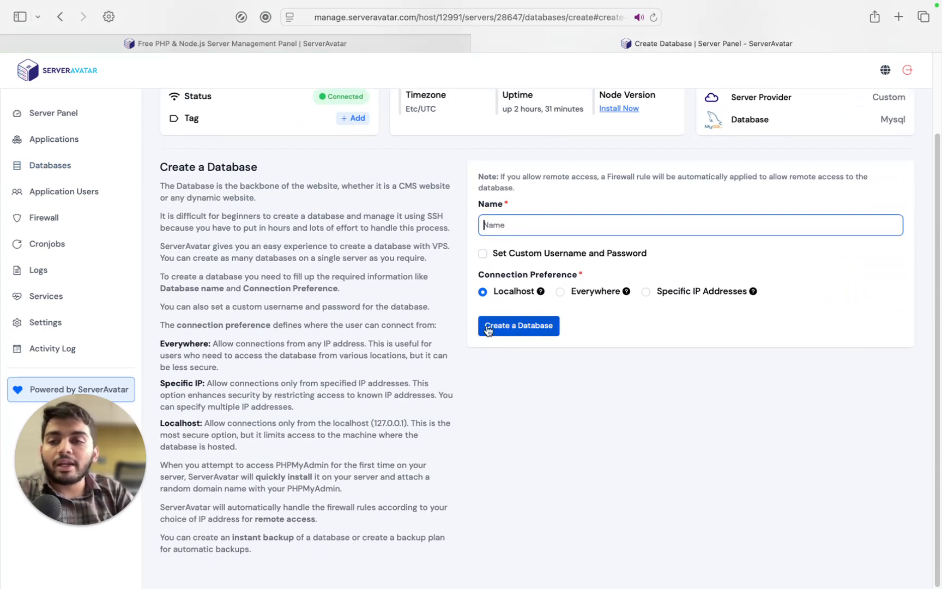
{"action": "left_click", "coordinate": [49, 190]}
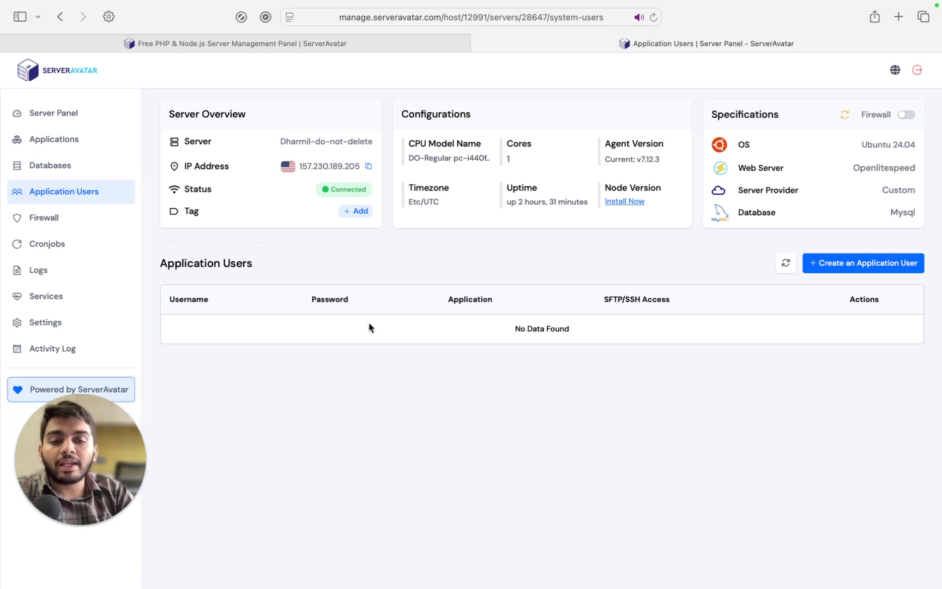
{"action": "left_click", "coordinate": [43, 223]}
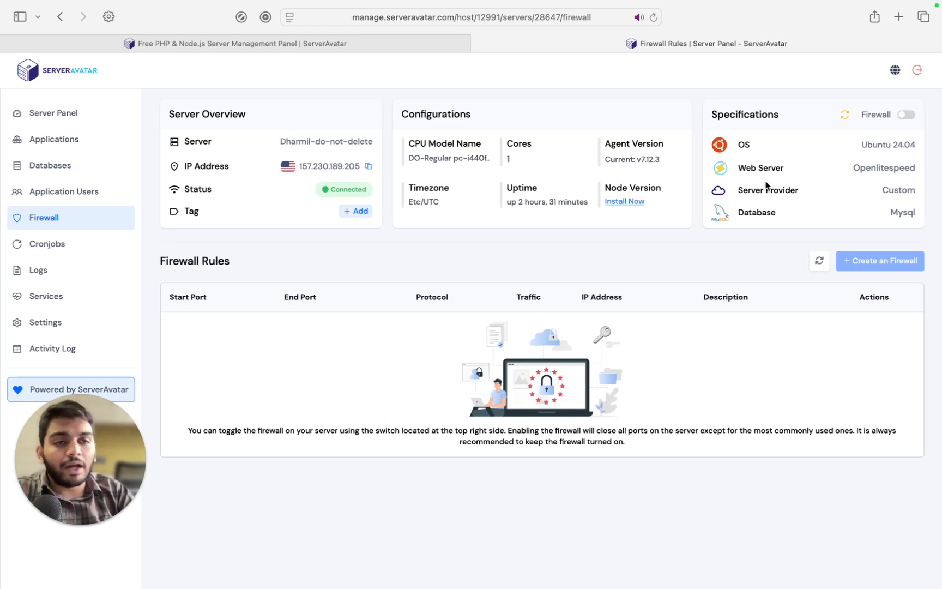
{"action": "left_click", "coordinate": [75, 246]}
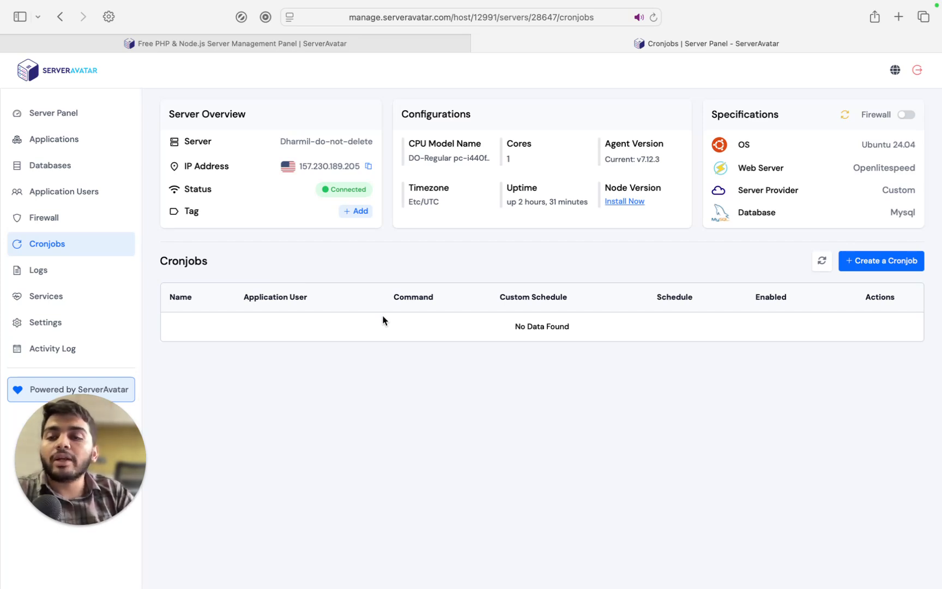
View the OpenLiteSpeed access Log on the Logs page, then go to the Services list
{"action": "left_click", "coordinate": [38, 269]}
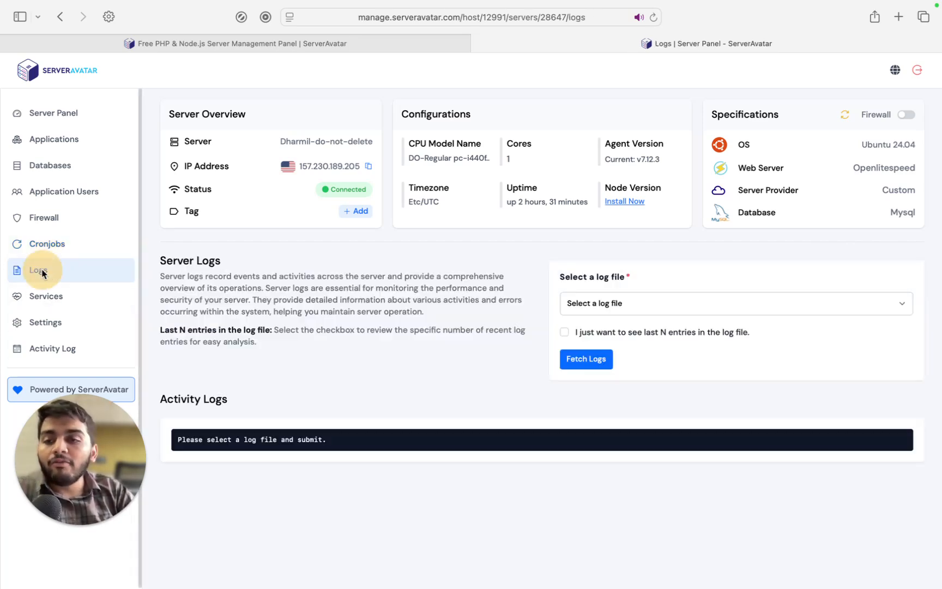
{"action": "left_click", "coordinate": [662, 309]}
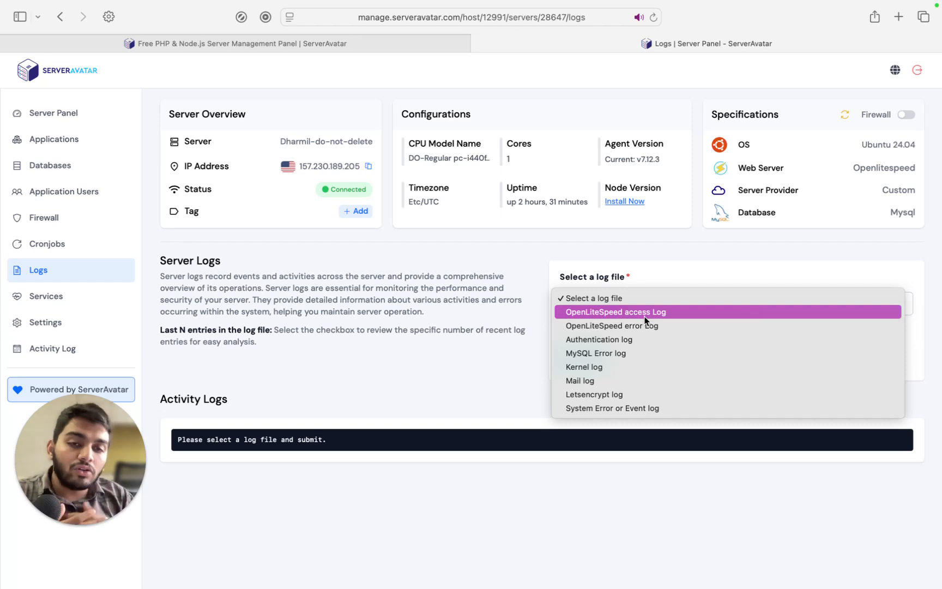
{"action": "left_click", "coordinate": [645, 313]}
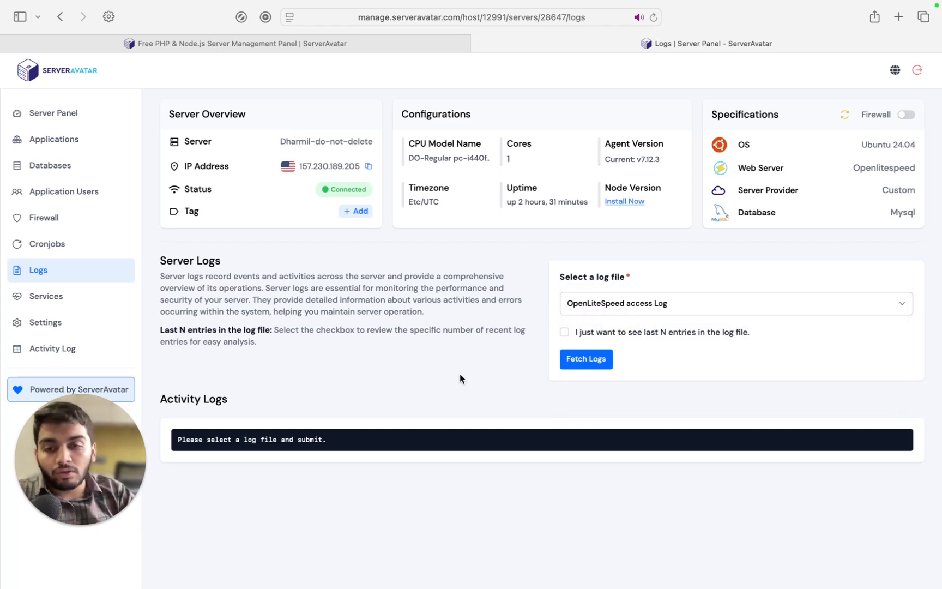
{"action": "left_click", "coordinate": [51, 297]}
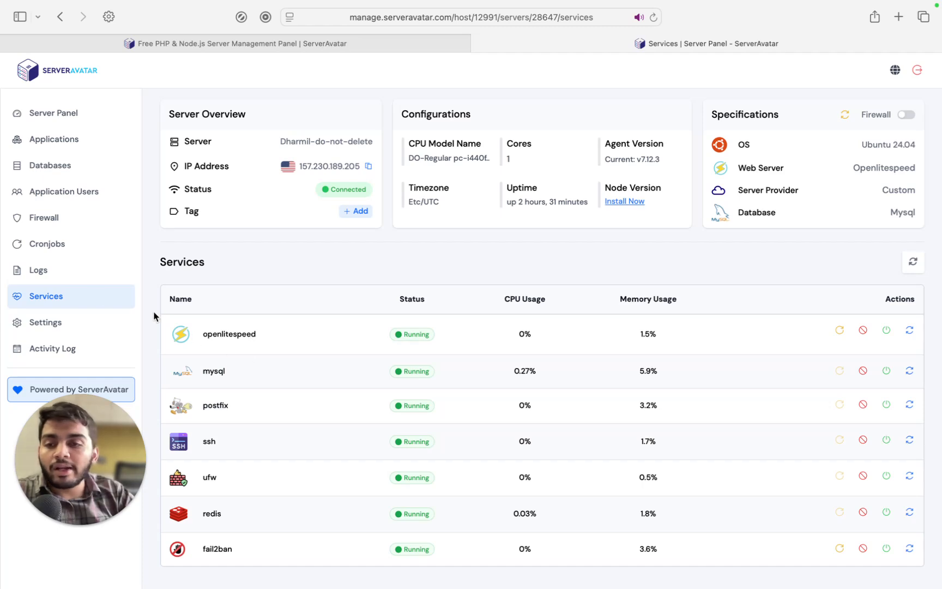
Open the server settings and check the PHP-CLI versions, keeping 8.2
{"action": "left_click", "coordinate": [74, 324]}
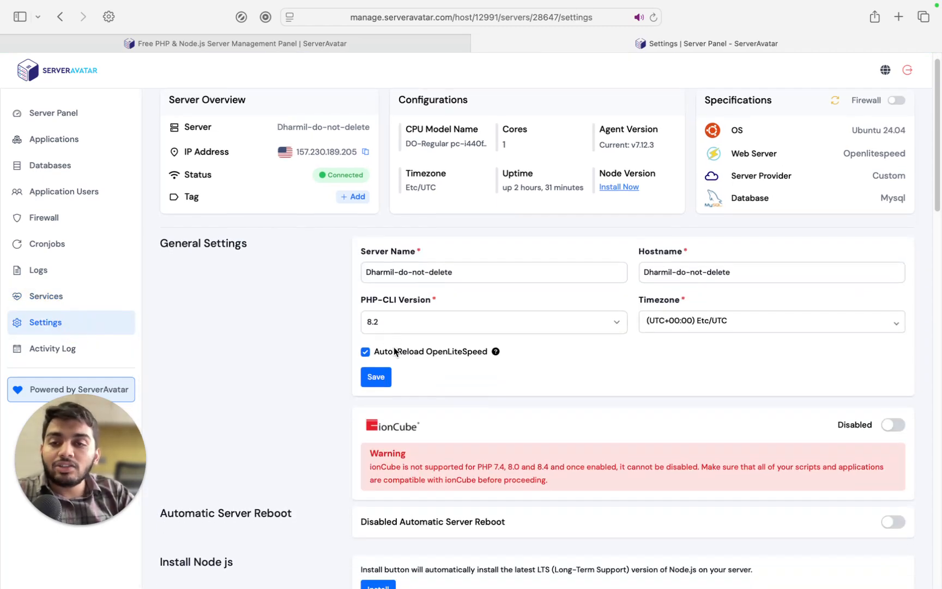
{"action": "scroll", "coordinate": [393, 346], "scroll_direction": "down", "scroll_amount": 2}
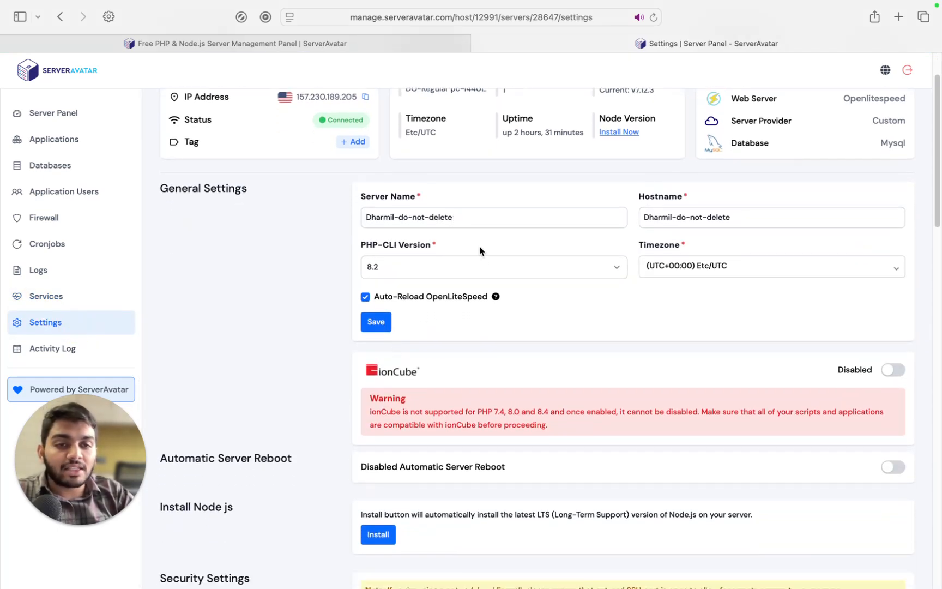
{"action": "scroll", "coordinate": [480, 248], "scroll_direction": "down", "scroll_amount": 1}
{"action": "scroll", "coordinate": [483, 252], "scroll_direction": "down", "scroll_amount": 1}
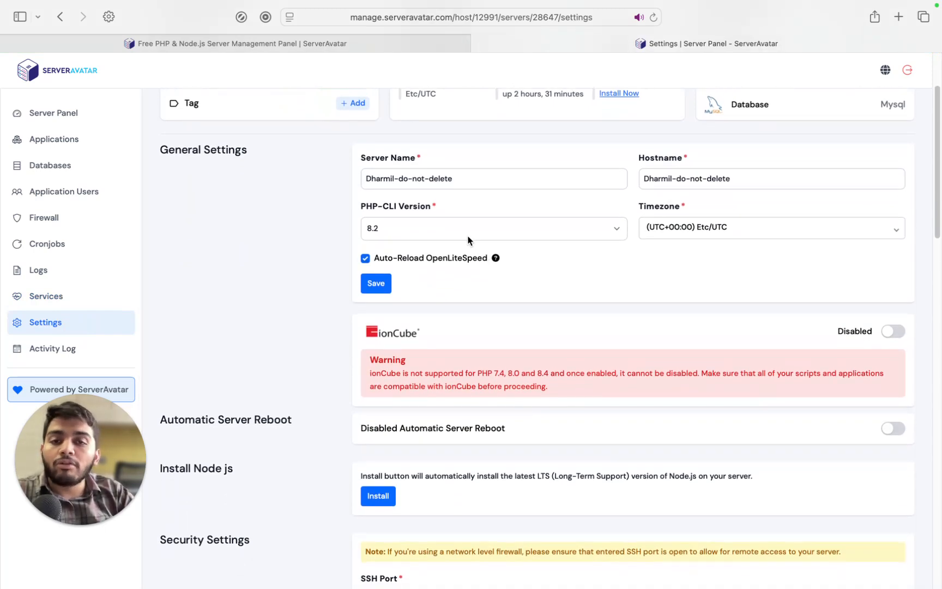
{"action": "left_click", "coordinate": [470, 241]}
{"action": "left_click", "coordinate": [300, 220]}
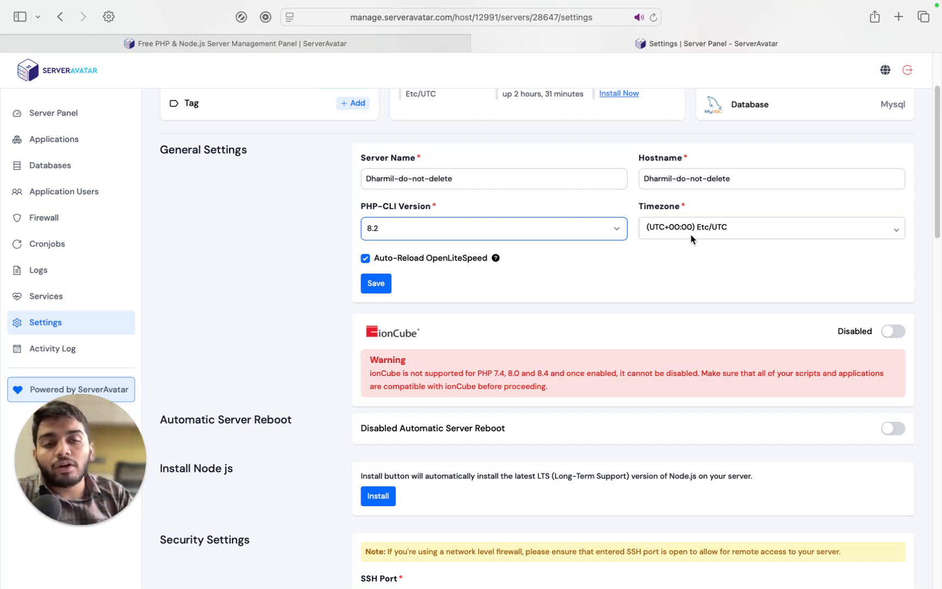
Scroll through the security, Redis, password and default web page settings, then return to Applications
{"action": "scroll", "coordinate": [692, 239], "scroll_direction": "down", "scroll_amount": 5}
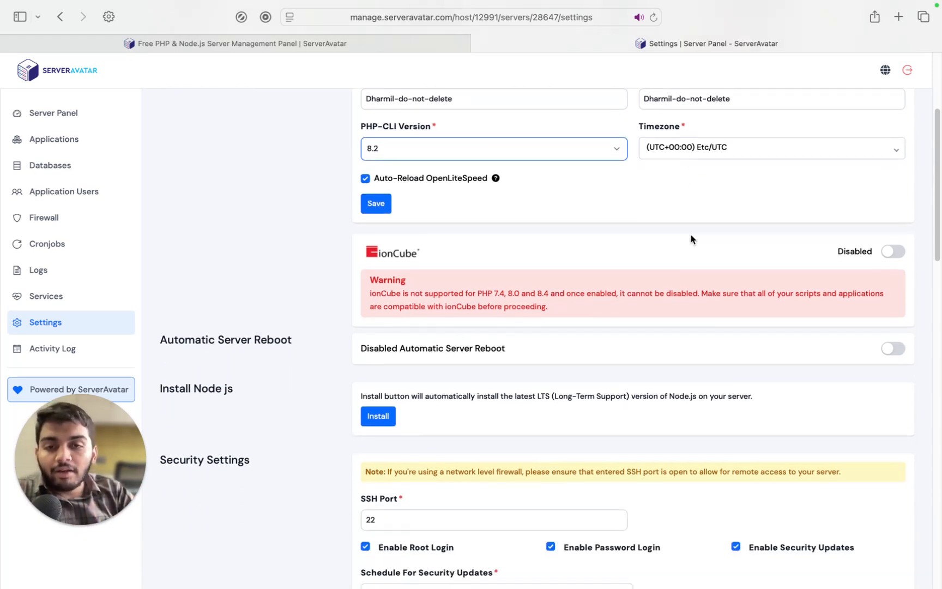
{"action": "scroll", "coordinate": [692, 239], "scroll_direction": "down", "scroll_amount": 2}
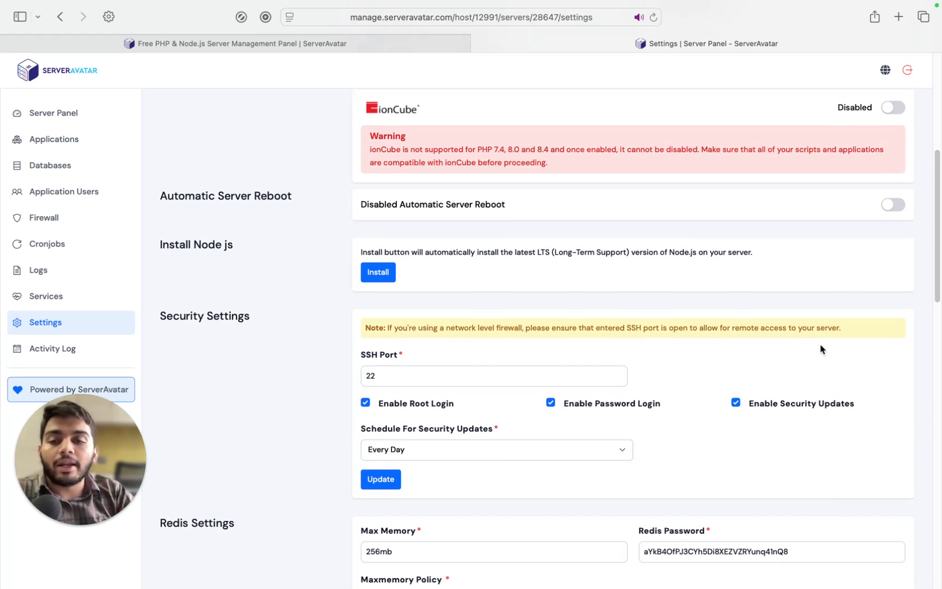
{"action": "scroll", "coordinate": [821, 349], "scroll_direction": "down", "scroll_amount": 1}
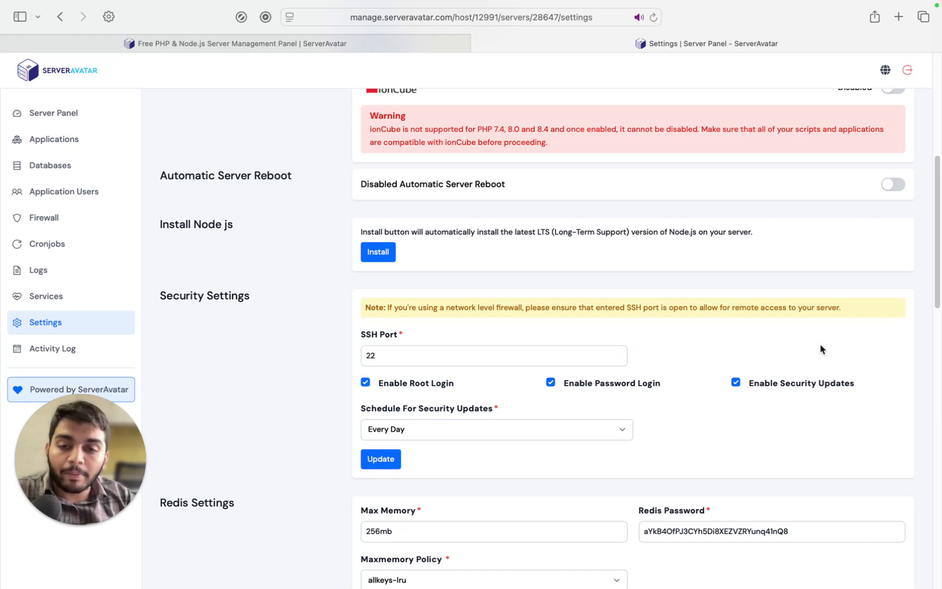
{"action": "scroll", "coordinate": [821, 349], "scroll_direction": "down", "scroll_amount": 5}
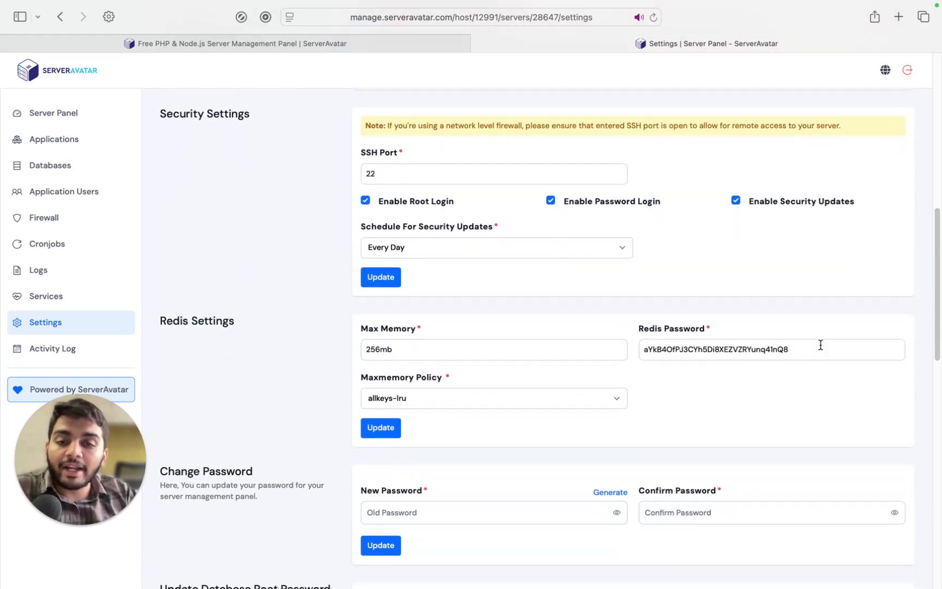
{"action": "scroll", "coordinate": [821, 345], "scroll_direction": "down", "scroll_amount": 6}
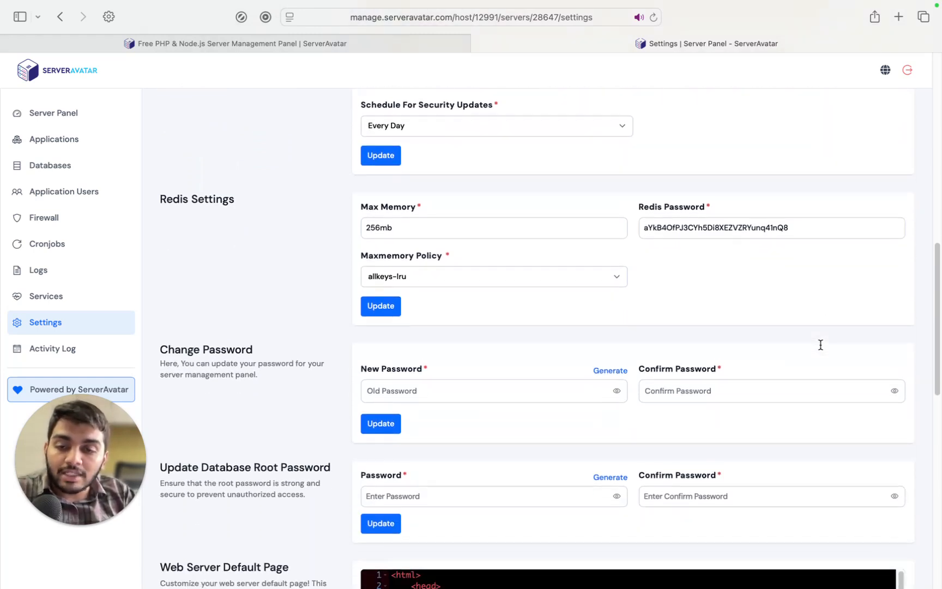
{"action": "scroll", "coordinate": [821, 348], "scroll_direction": "down", "scroll_amount": 6}
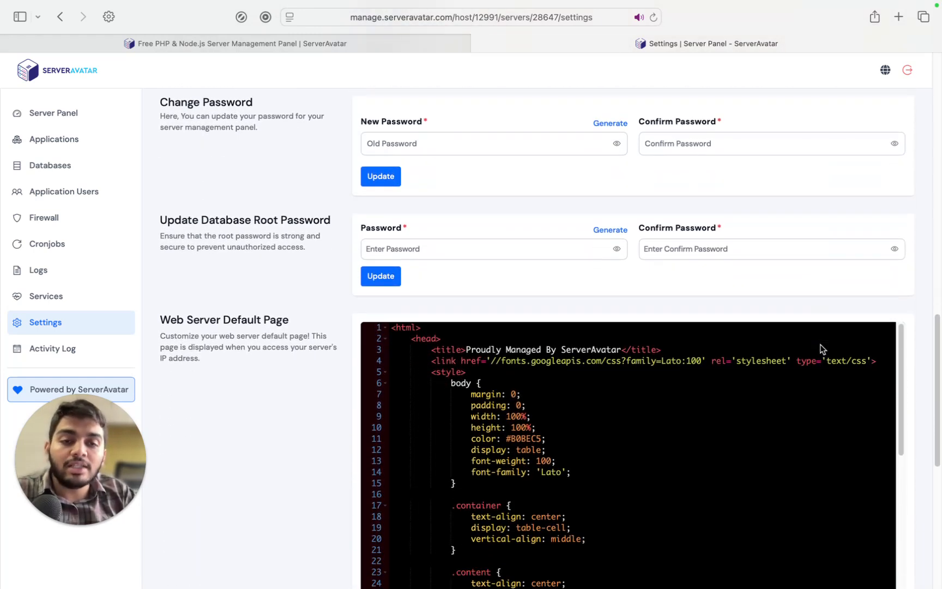
{"action": "scroll", "coordinate": [724, 271], "scroll_direction": "down", "scroll_amount": 3}
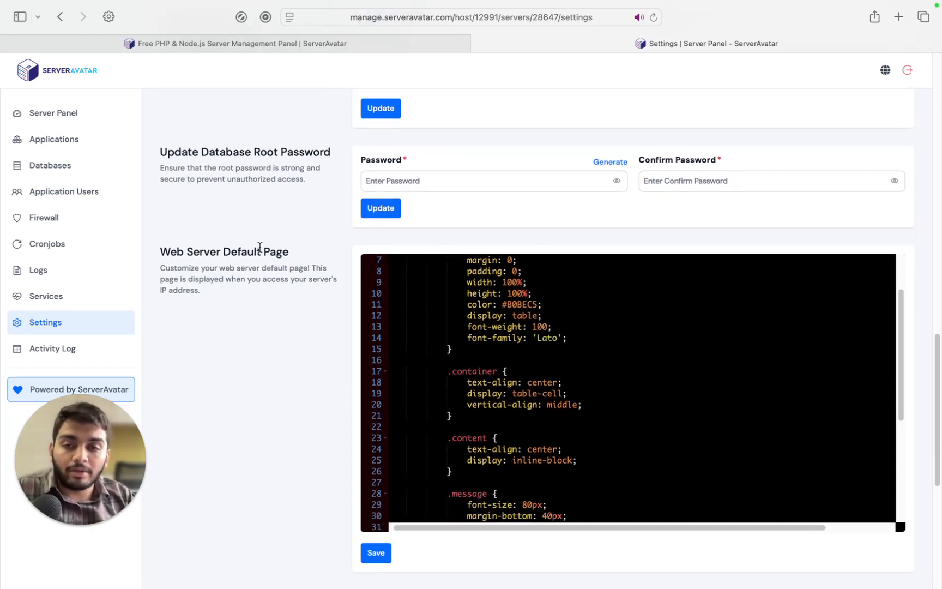
{"action": "scroll", "coordinate": [260, 247], "scroll_direction": "up", "scroll_amount": 8}
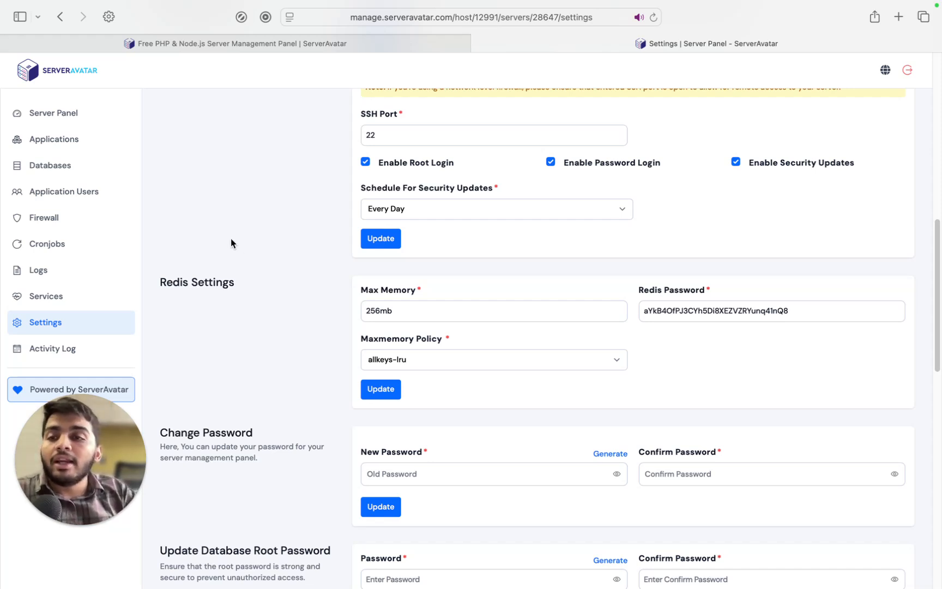
{"action": "left_click", "coordinate": [69, 141]}
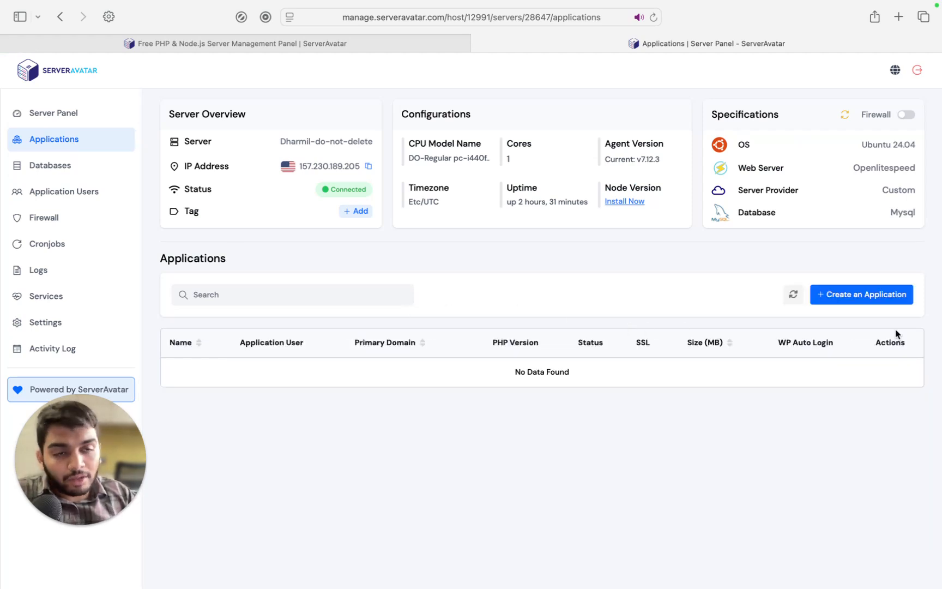
Start a new application from the Applications page's + Create an Application button
{"action": "left_click", "coordinate": [860, 297]}
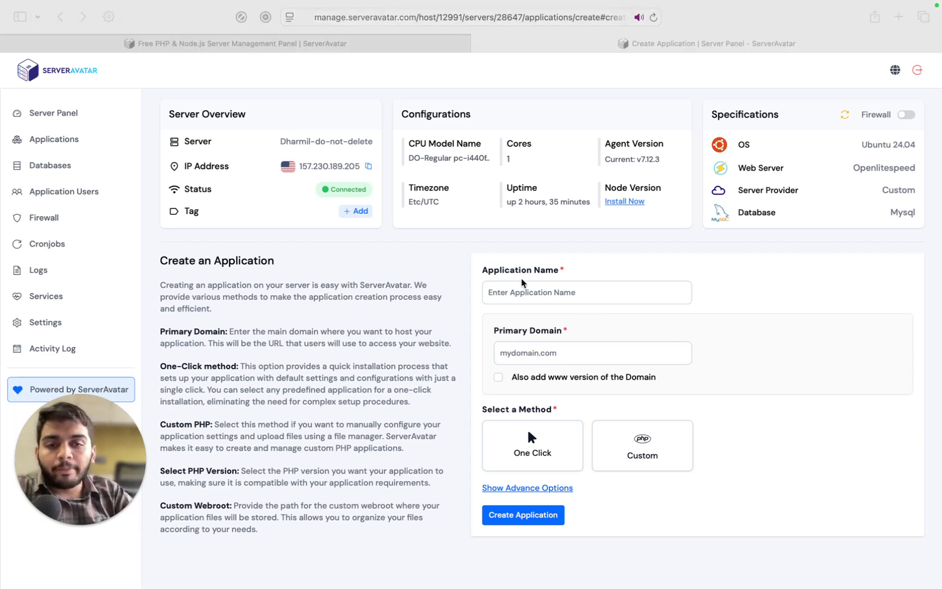
Enter application name wordpress-lite-testing and primary domain app.cloudbased.fun
{"action": "left_click", "coordinate": [511, 293]}
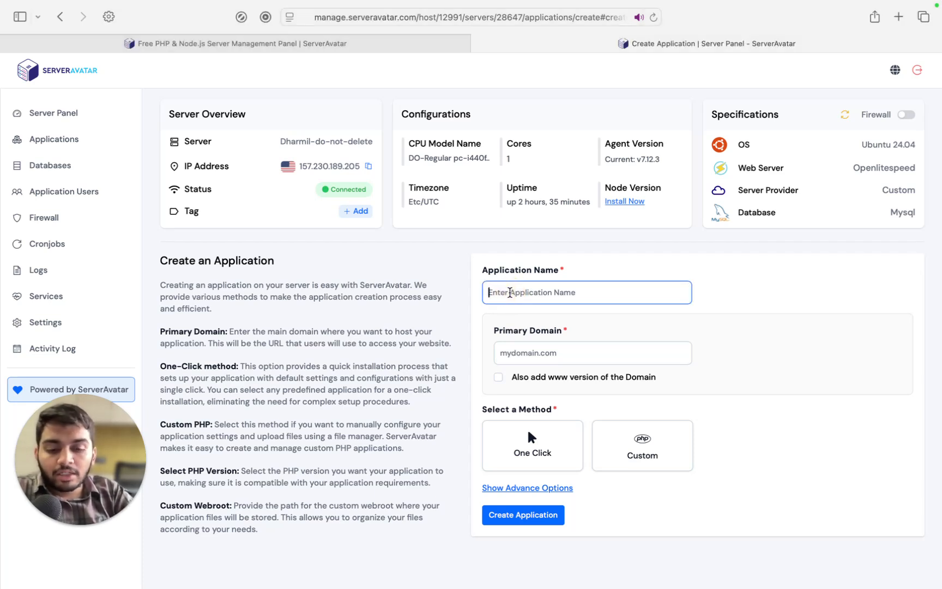
{"action": "type", "text": "wordpress-"}
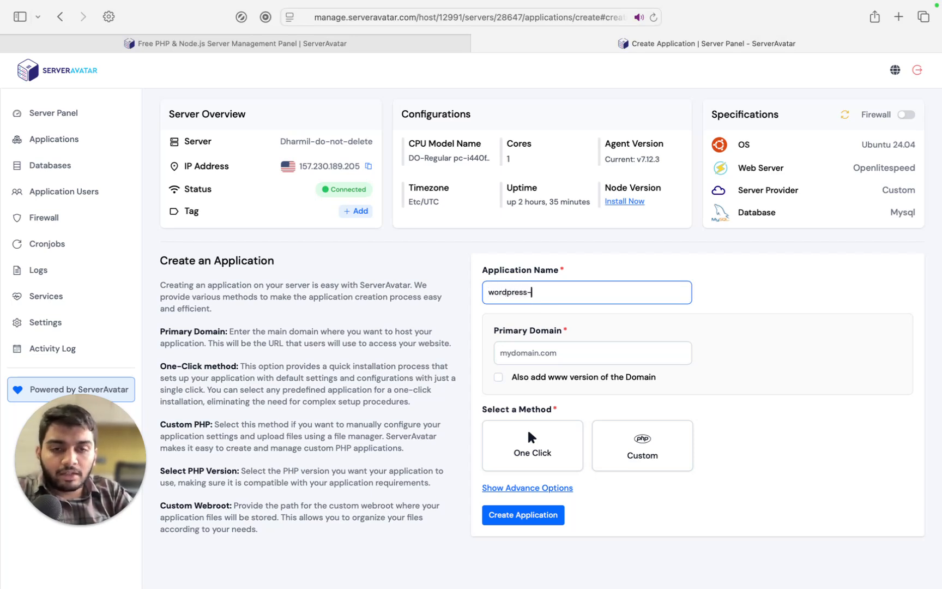
{"action": "type", "text": "lite"}
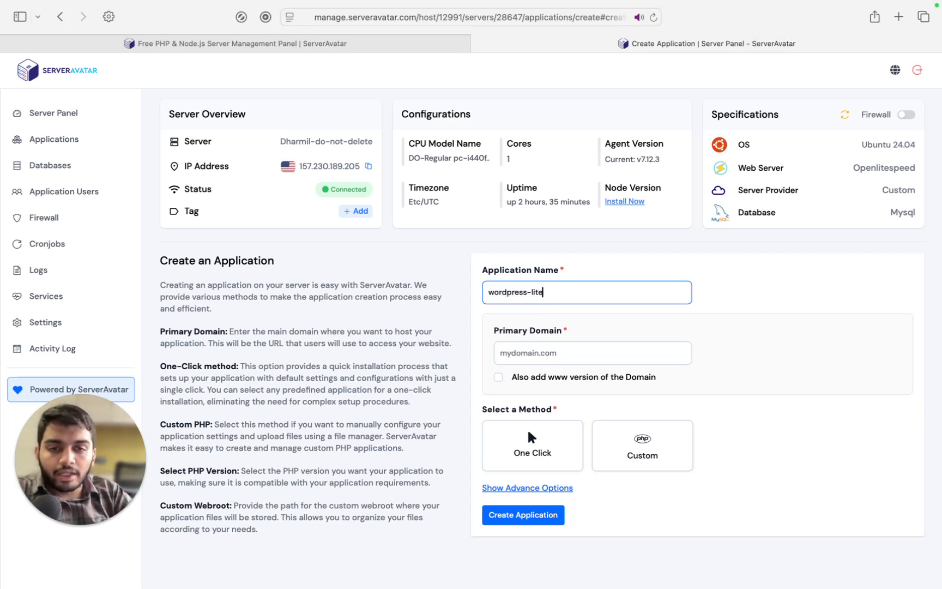
{"action": "type", "text": "-te"}
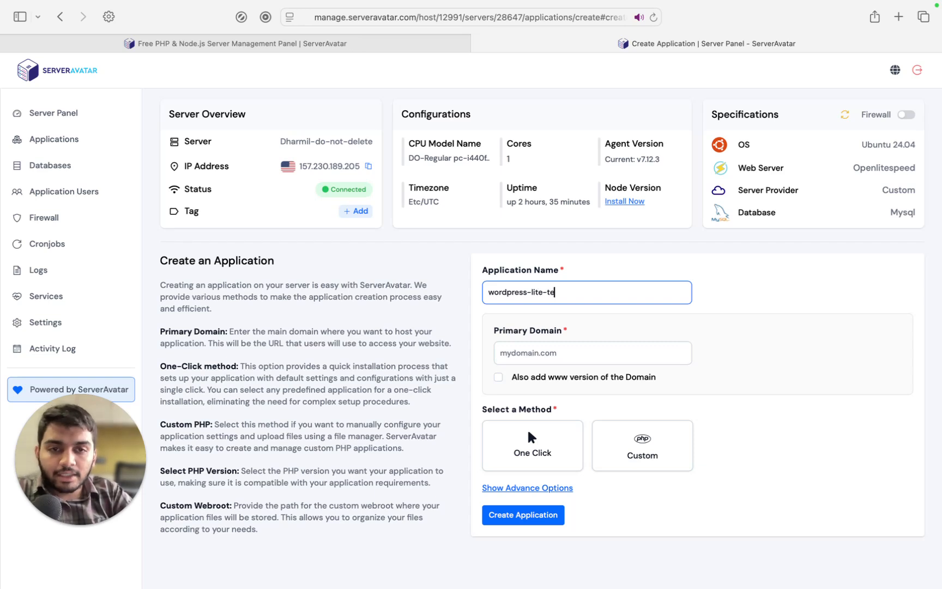
{"action": "type", "text": "sting"}
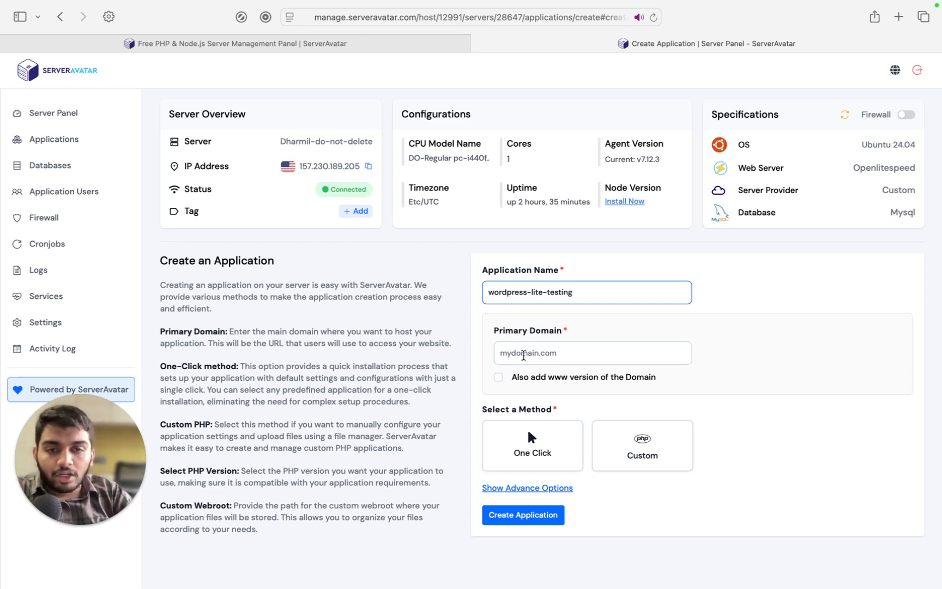
{"action": "left_click", "coordinate": [529, 345]}
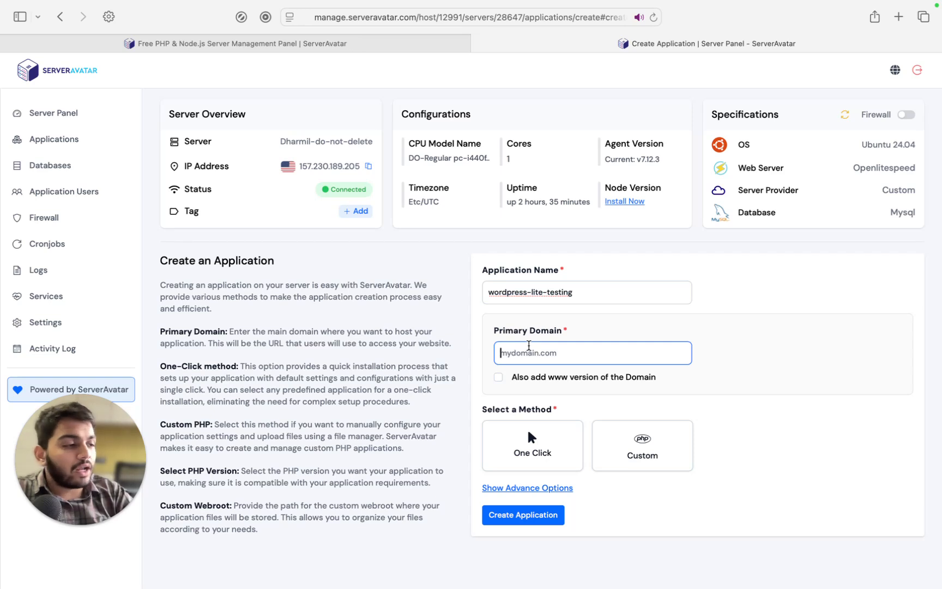
{"action": "type", "text": "app"}
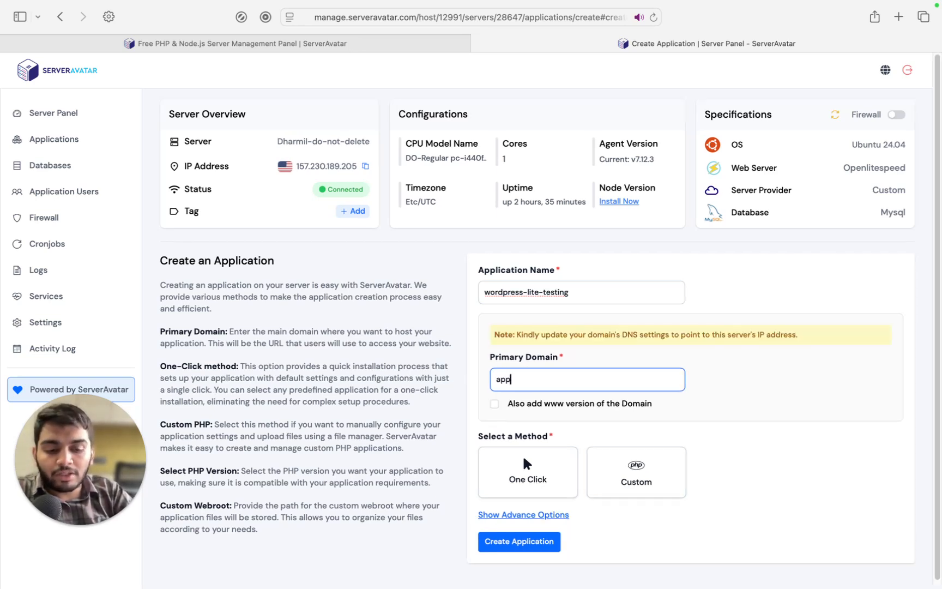
{"action": "type", "text": ".clo"}
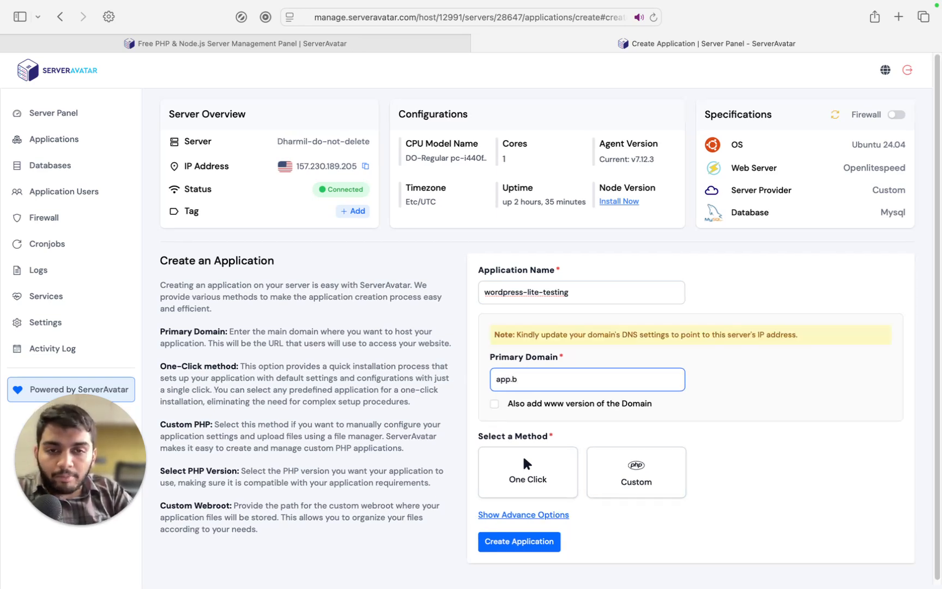
{"action": "type", "text": "udba"}
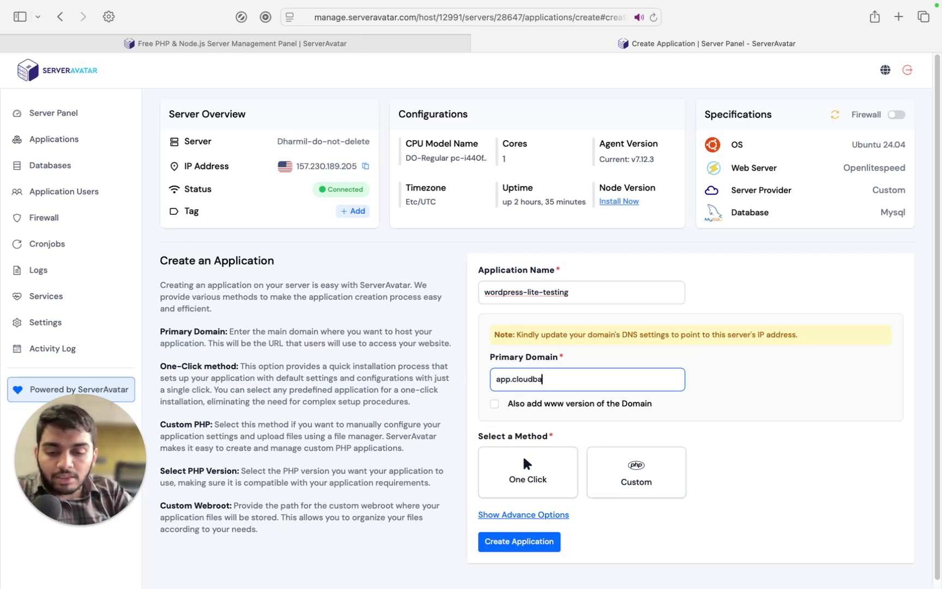
{"action": "type", "text": "sed.fun"}
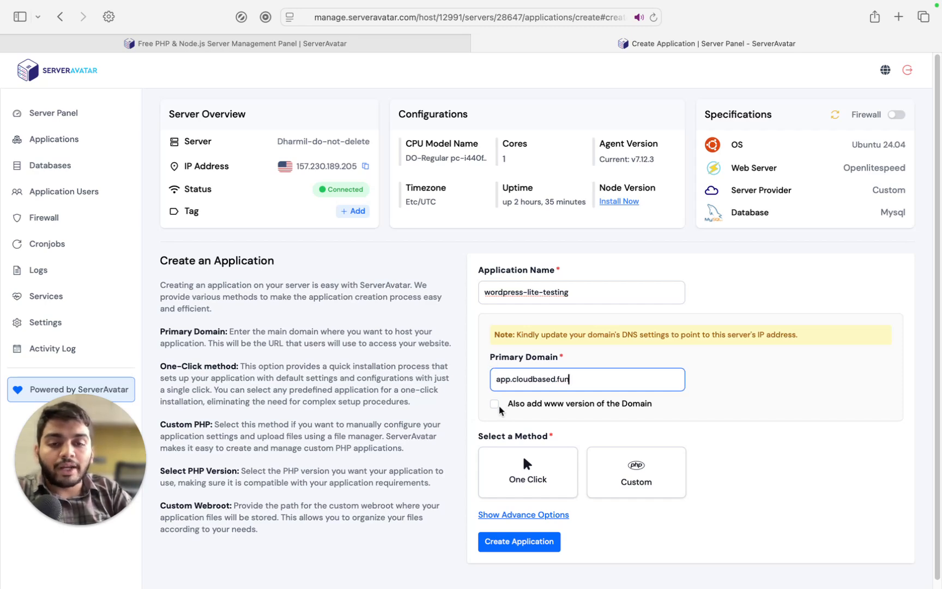
{"action": "scroll", "coordinate": [499, 408], "scroll_direction": "down", "scroll_amount": 1}
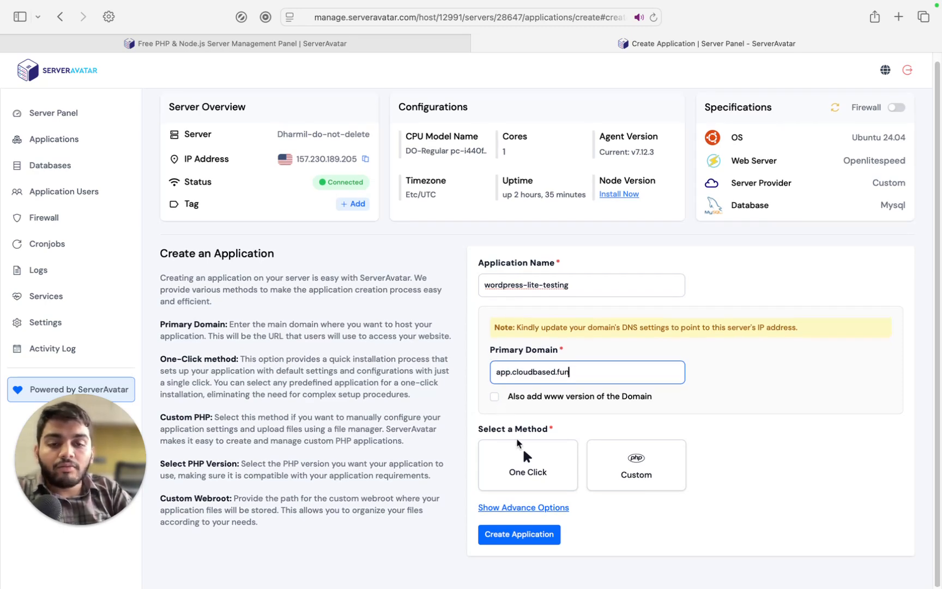
Choose the One Click method with WordPress as the application
{"action": "left_click", "coordinate": [523, 469]}
{"action": "scroll", "coordinate": [524, 469], "scroll_direction": "down", "scroll_amount": 3}
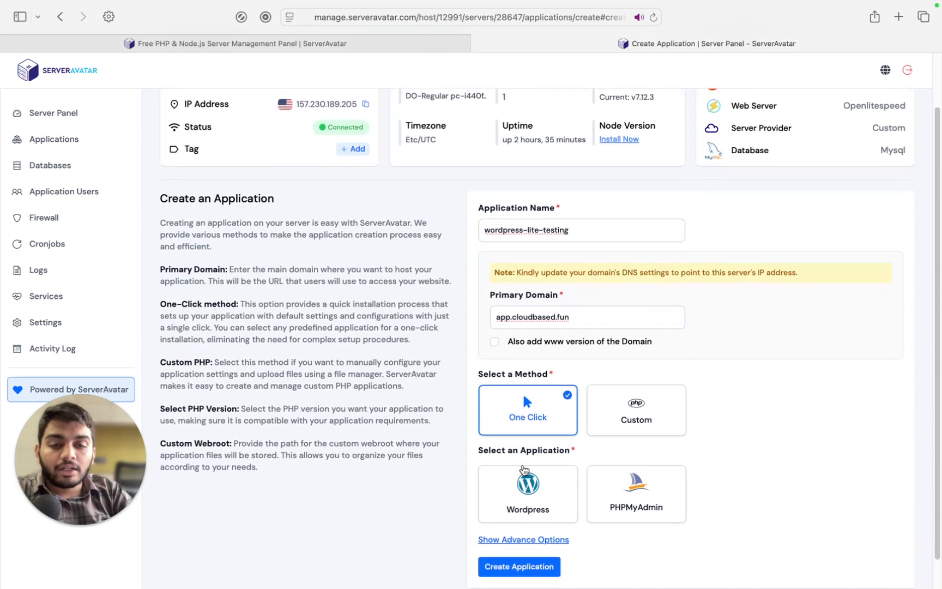
{"action": "left_click", "coordinate": [524, 469]}
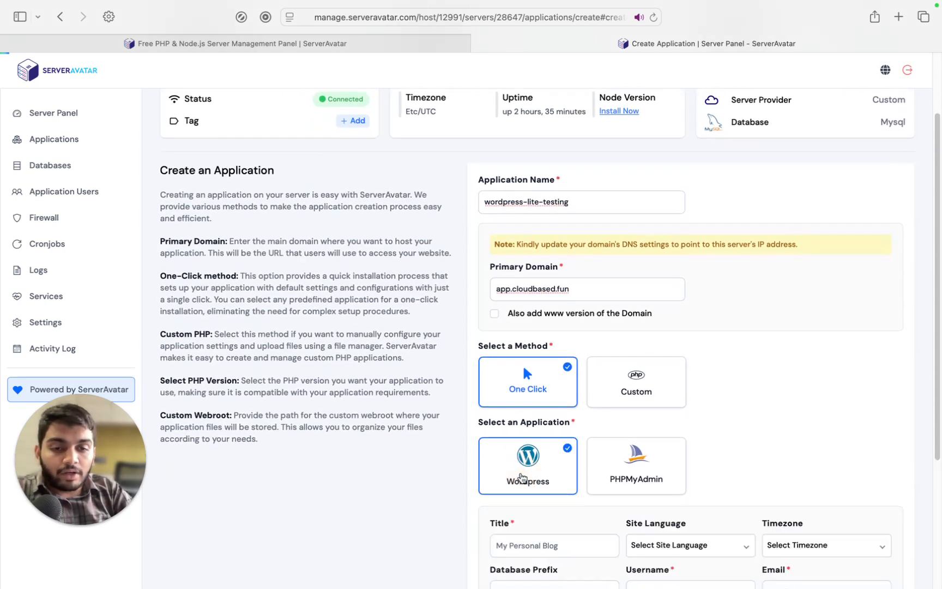
{"action": "scroll", "coordinate": [524, 474], "scroll_direction": "down", "scroll_amount": 3}
{"action": "scroll", "coordinate": [523, 478], "scroll_direction": "down", "scroll_amount": 1}
Set site title Serveravatar-lite, language English (UK) and timezone Asia/Kolkata
{"action": "left_click", "coordinate": [522, 417]}
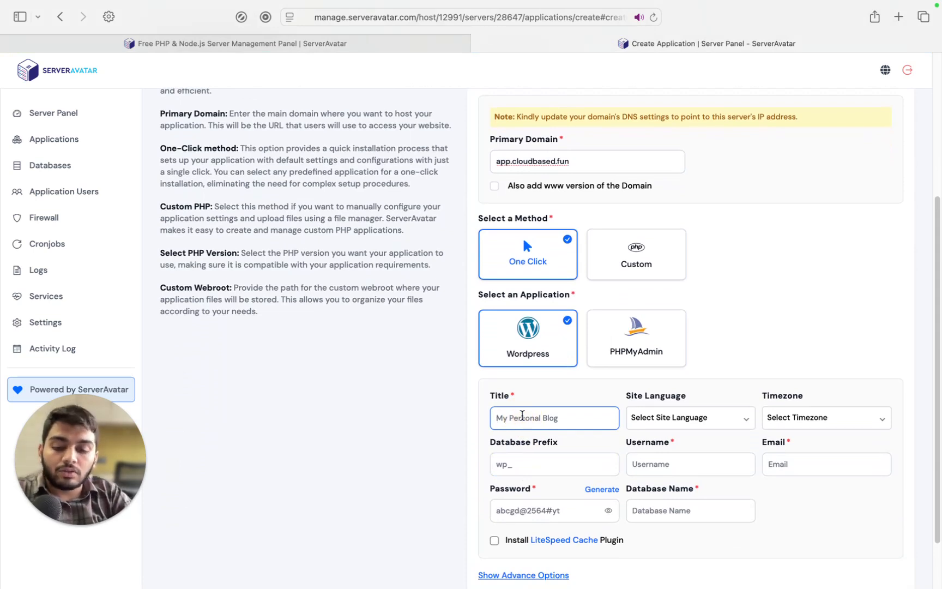
{"action": "type", "text": "Serverav"}
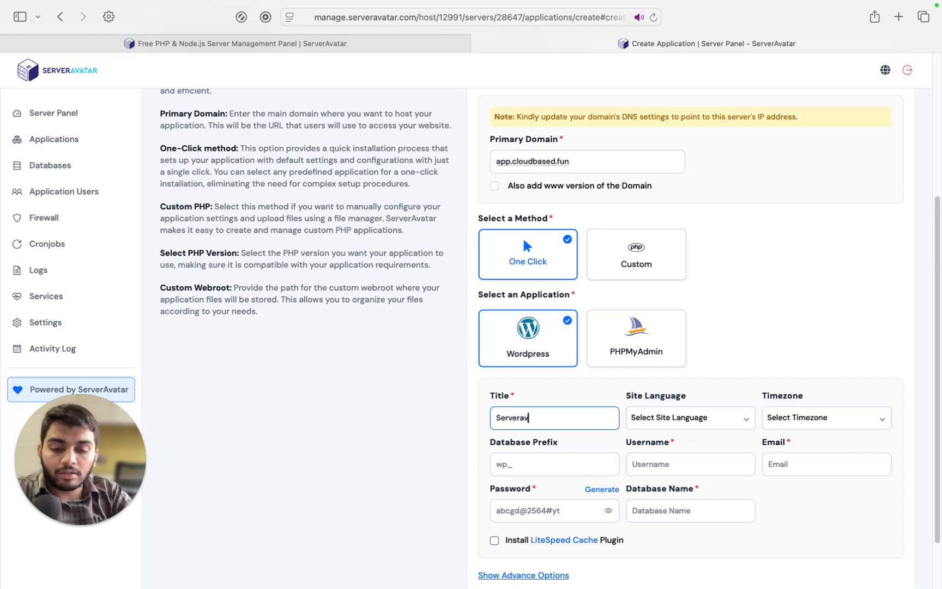
{"action": "type", "text": "atar-lite"}
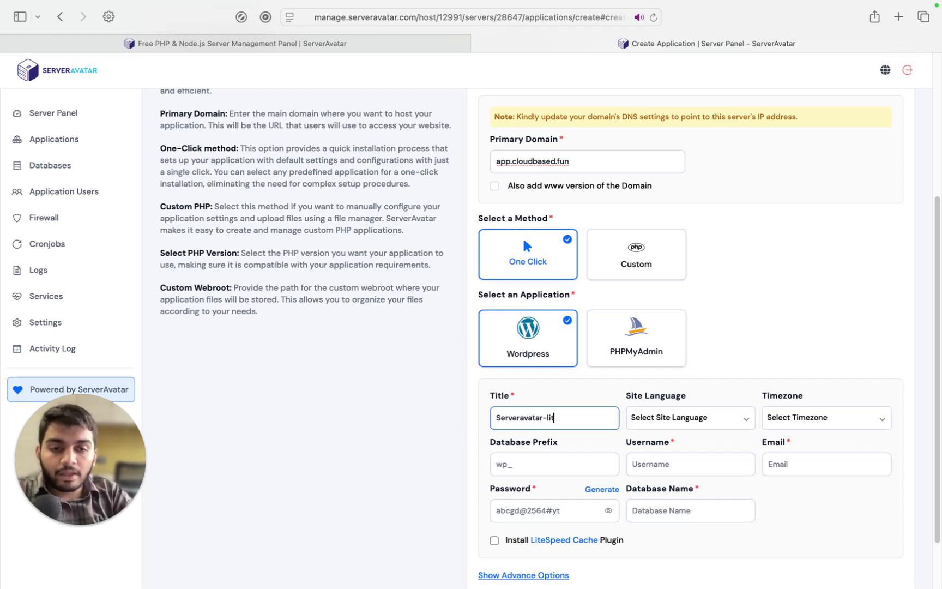
{"action": "left_click", "coordinate": [700, 418]}
{"action": "type", "text": "english"}
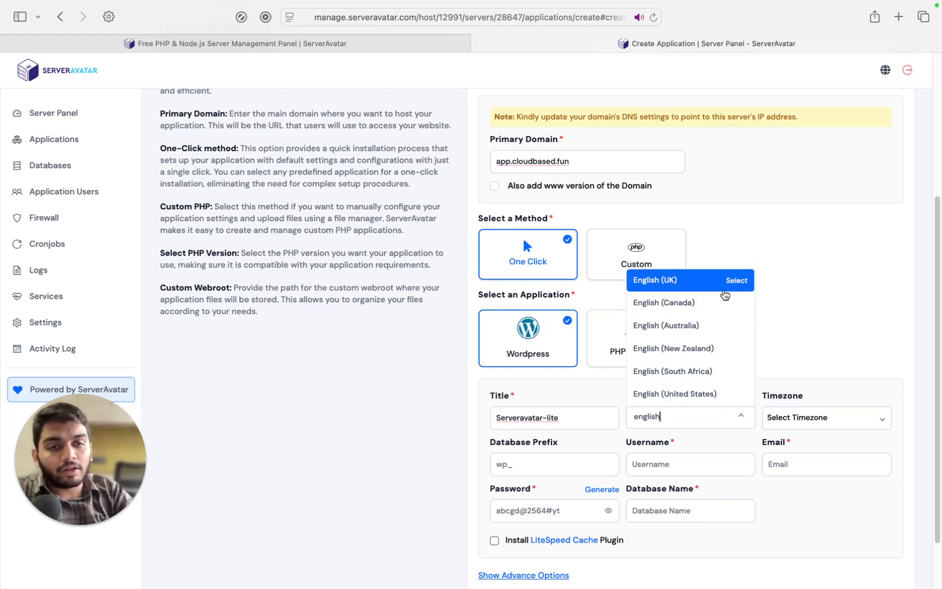
{"action": "left_click", "coordinate": [718, 286]}
{"action": "left_click", "coordinate": [779, 413]}
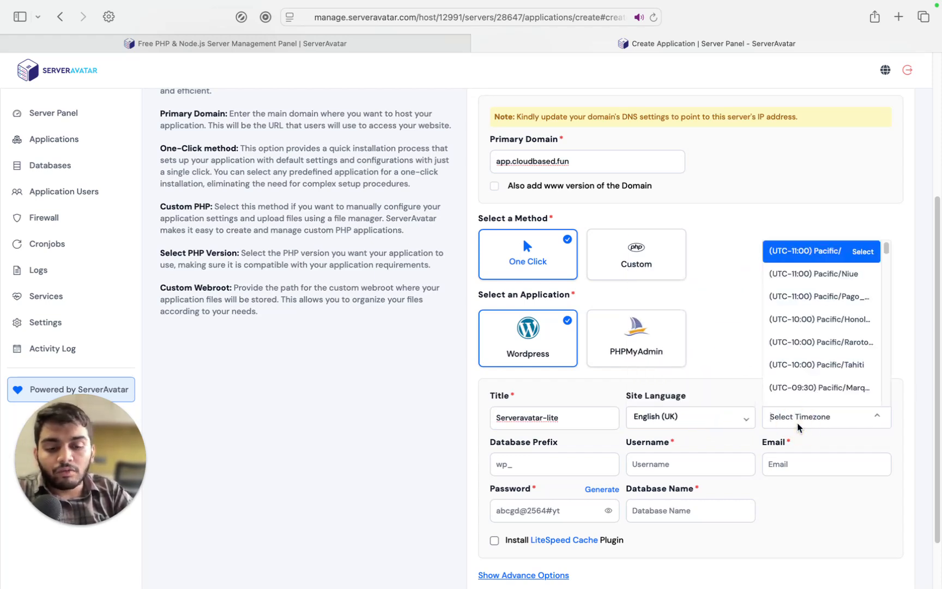
{"action": "type", "text": "ko"}
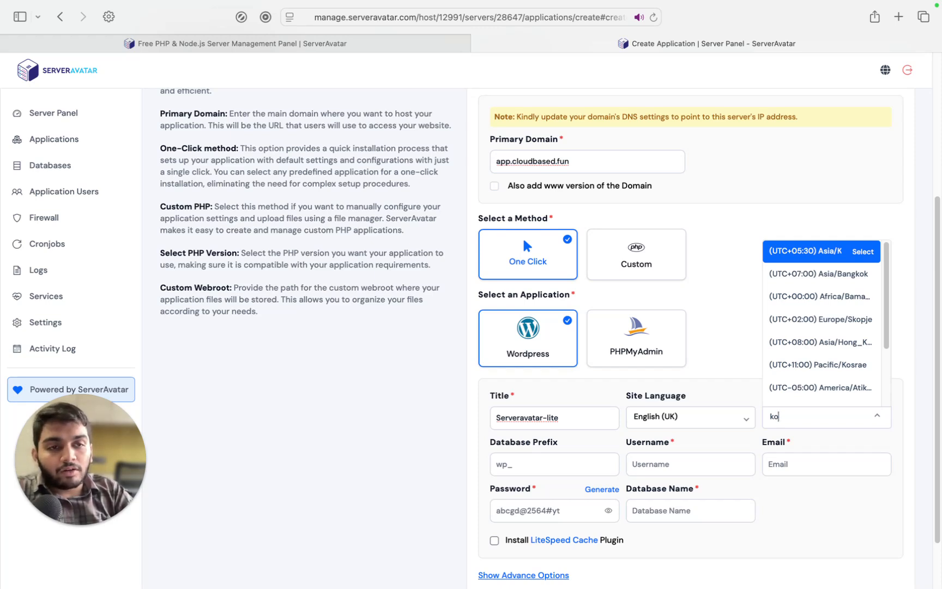
{"action": "key", "text": "Return"}
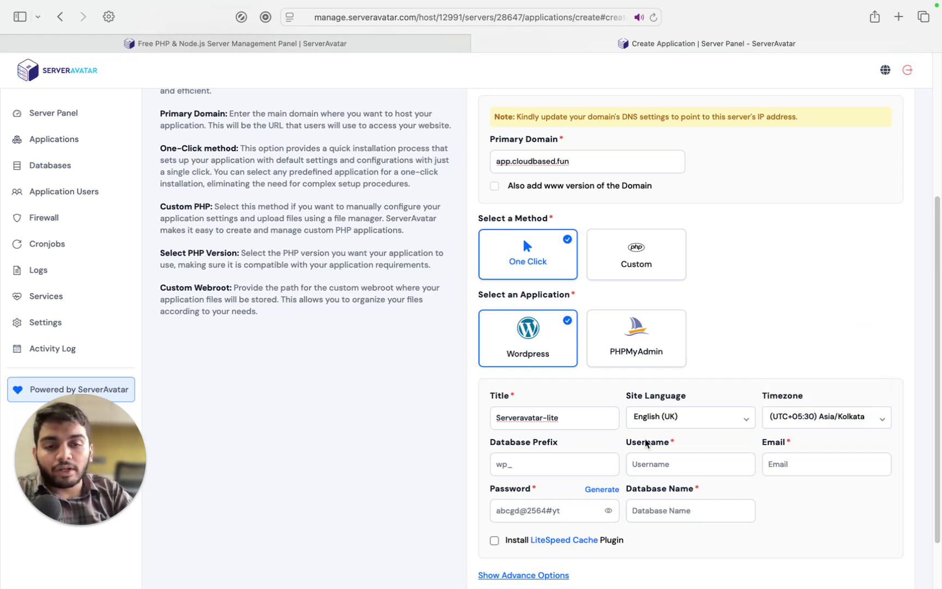
Fill in the admin username and email, and use a freshly generated password
{"action": "left_click", "coordinate": [654, 463]}
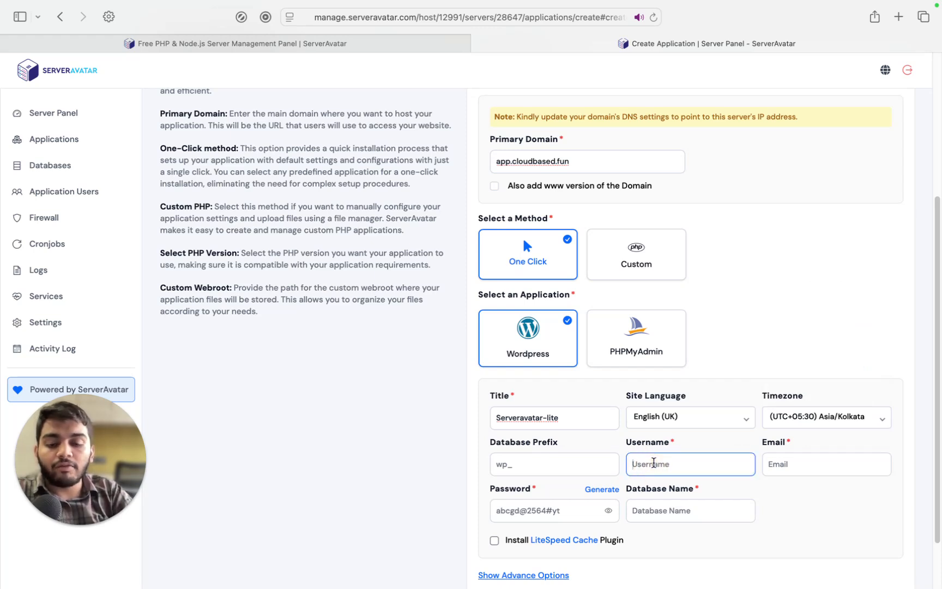
{"action": "type", "text": "dharmil"}
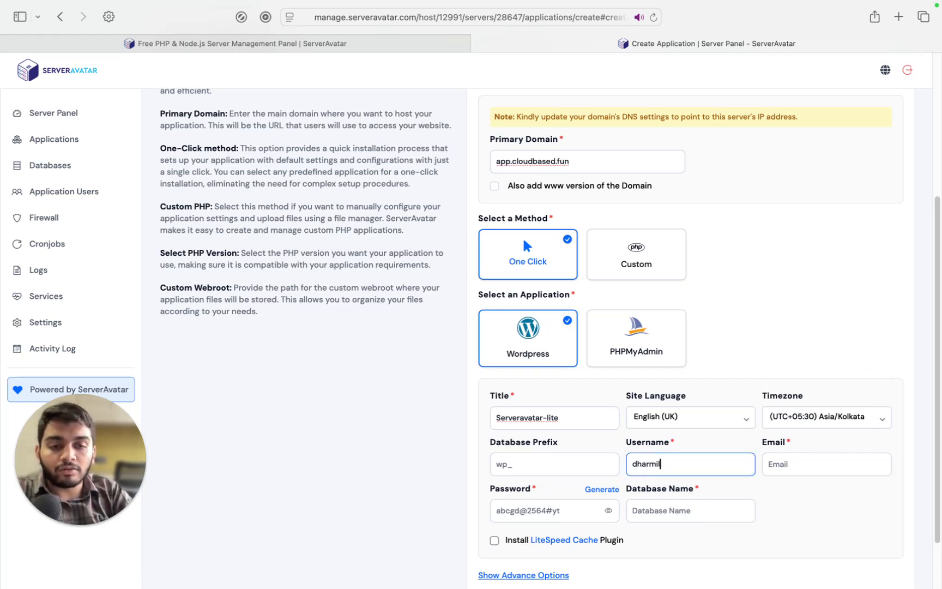
{"action": "left_click", "coordinate": [803, 458]}
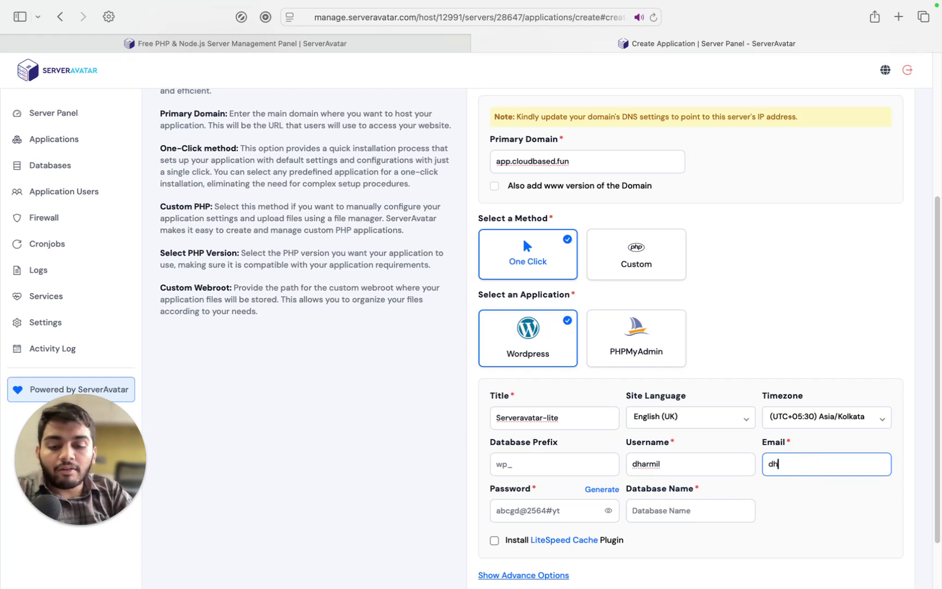
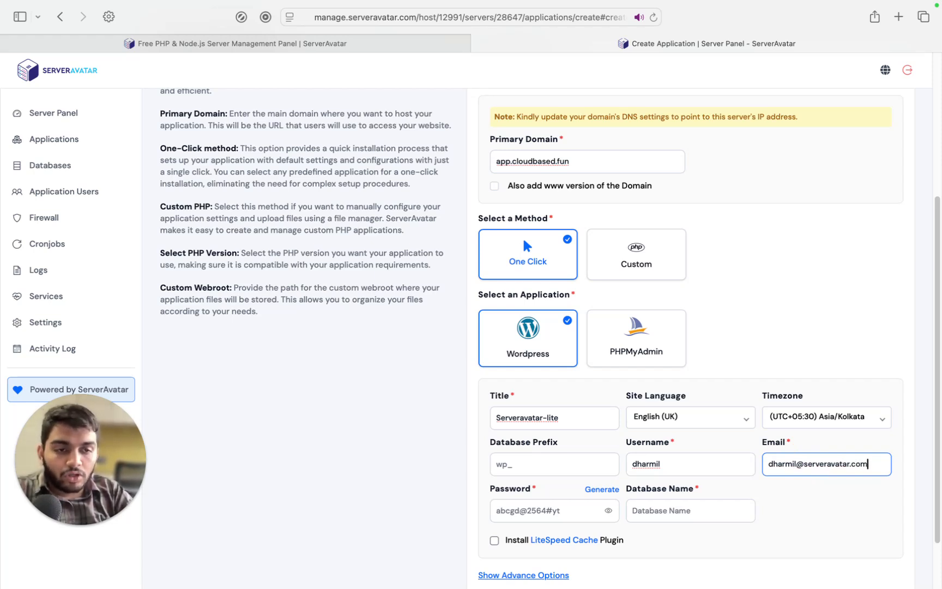
{"action": "left_click", "coordinate": [602, 489]}
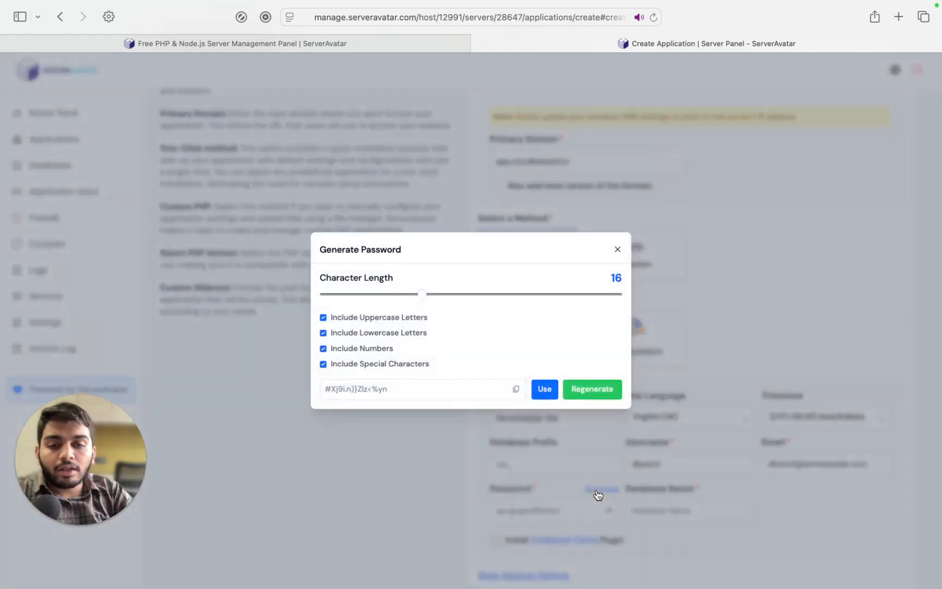
{"action": "left_click", "coordinate": [593, 389]}
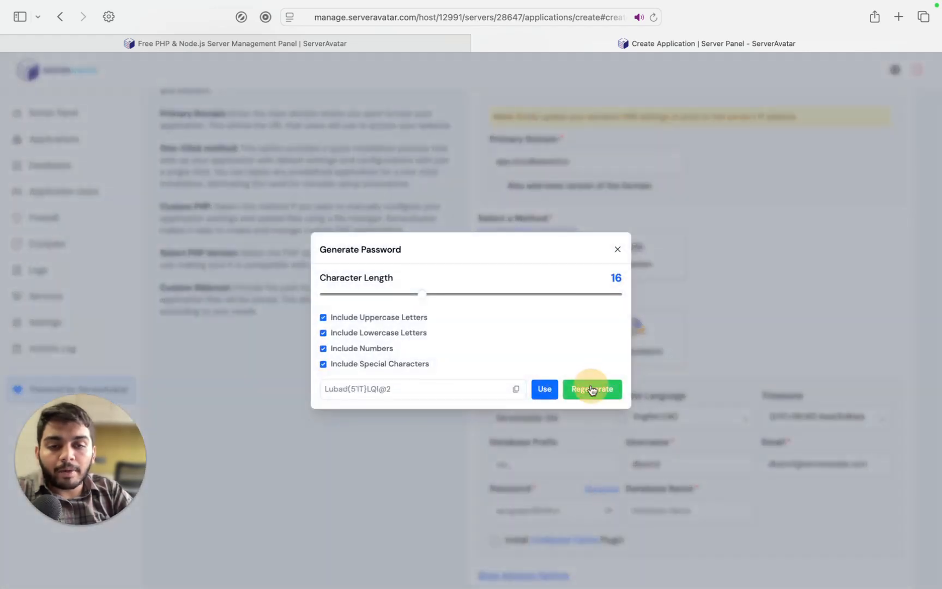
{"action": "left_click", "coordinate": [545, 389]}
{"action": "scroll", "coordinate": [661, 533], "scroll_direction": "down", "scroll_amount": 1}
{"action": "scroll", "coordinate": [661, 533], "scroll_direction": "down", "scroll_amount": 1}
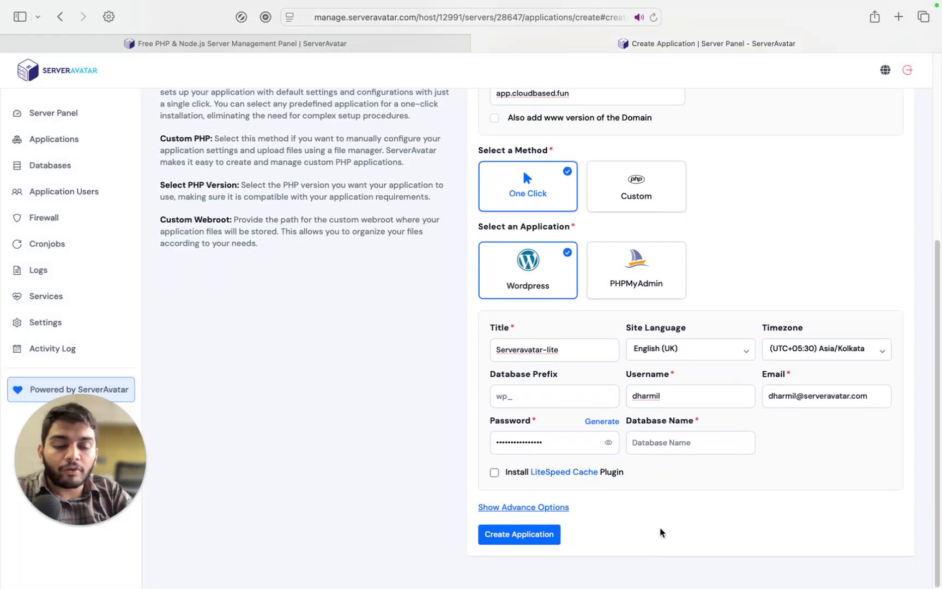
Name the database serfveravatarlite, enable the LiteSpeed Cache plugin, and show advanced options
{"action": "left_click", "coordinate": [661, 442]}
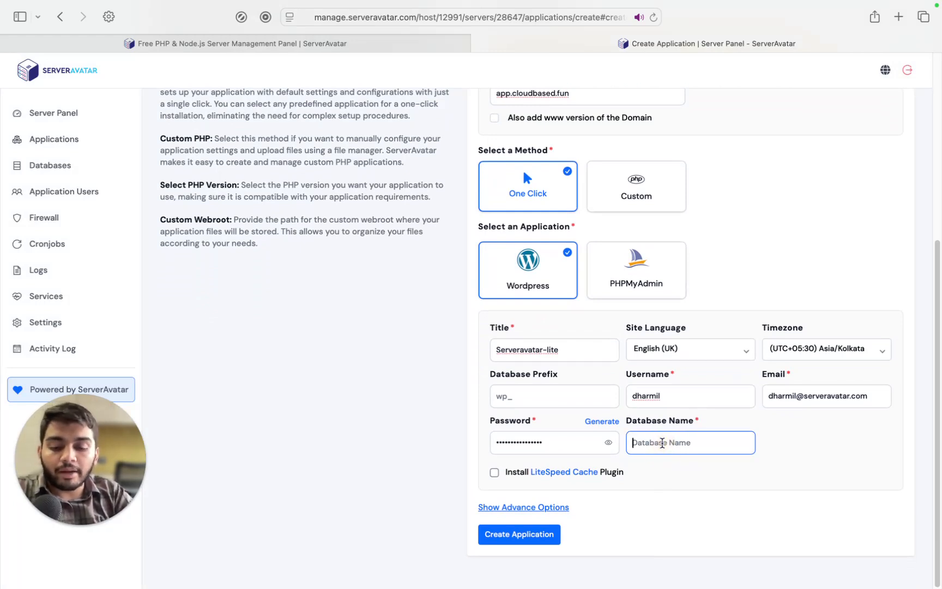
{"action": "type", "text": "serfv"}
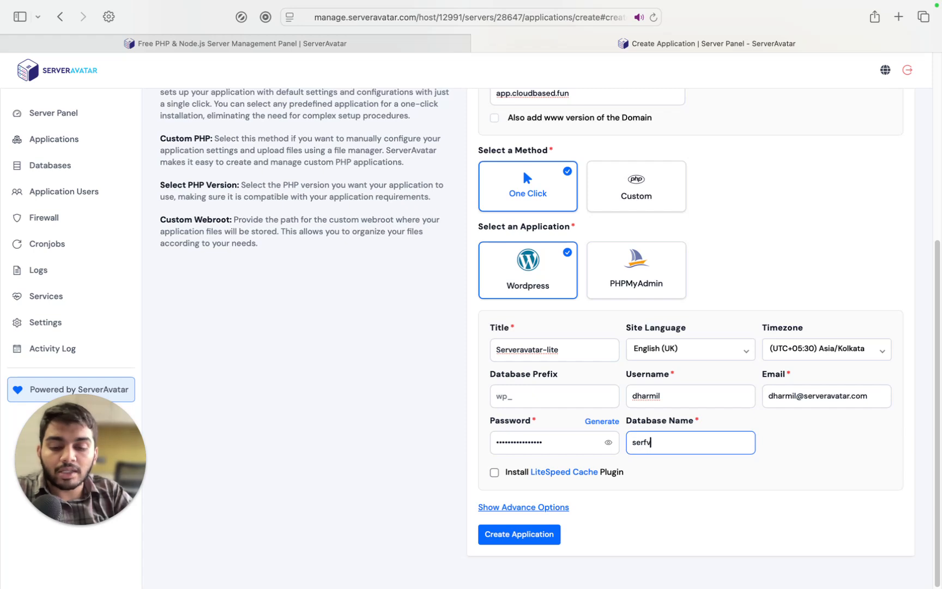
{"action": "type", "text": "eravatar-lite"}
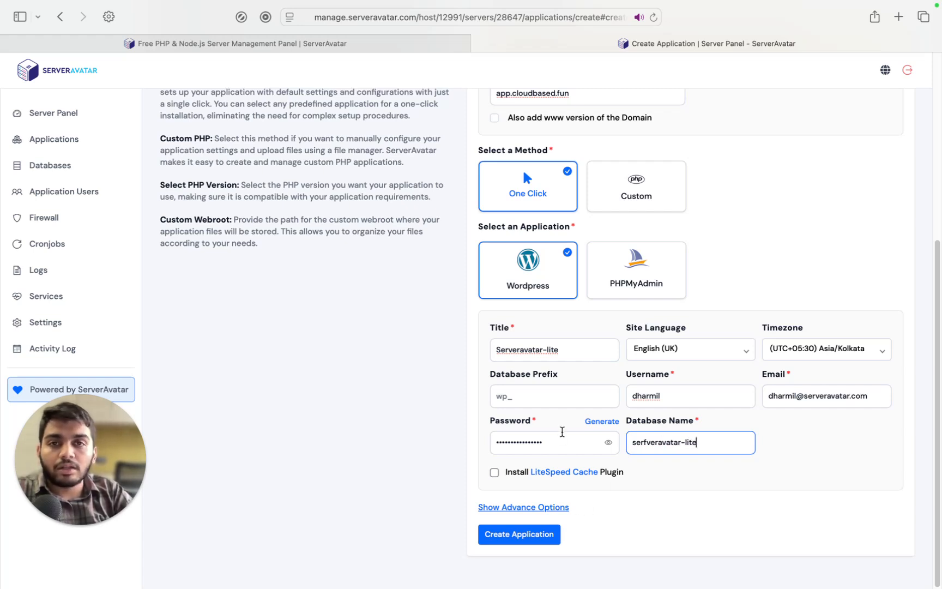
{"action": "left_click", "coordinate": [494, 473]}
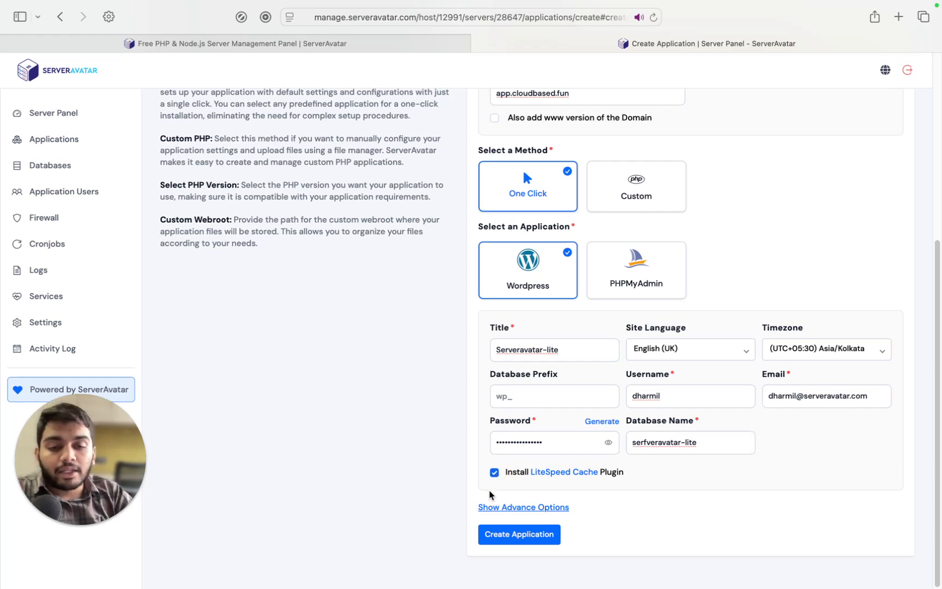
{"action": "left_click", "coordinate": [513, 532]}
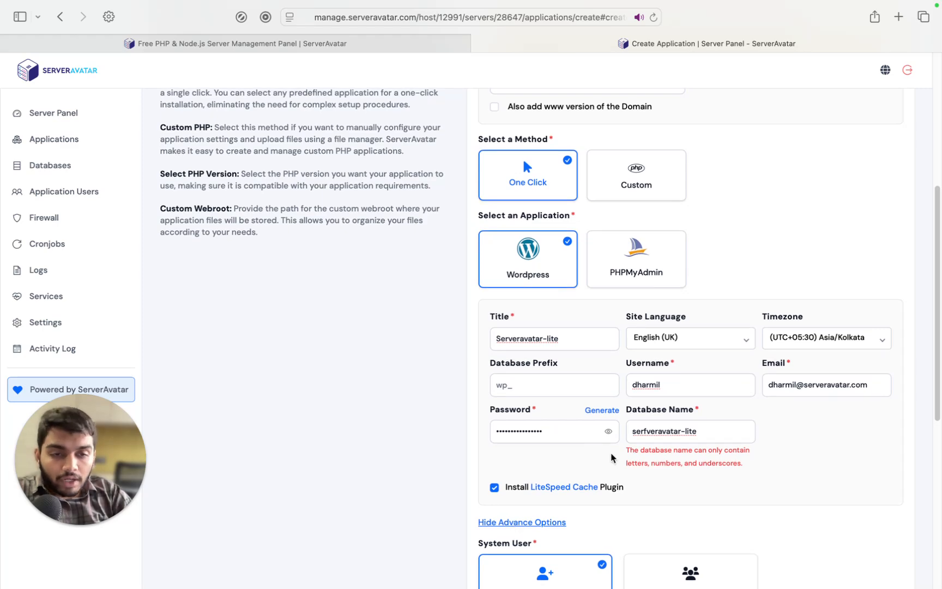
{"action": "left_click", "coordinate": [685, 431]}
{"action": "key", "text": "BackSpace"}
Submit the form with Create Application and wait for the WordPress install to finish
{"action": "scroll", "coordinate": [503, 486], "scroll_direction": "down", "scroll_amount": 10}
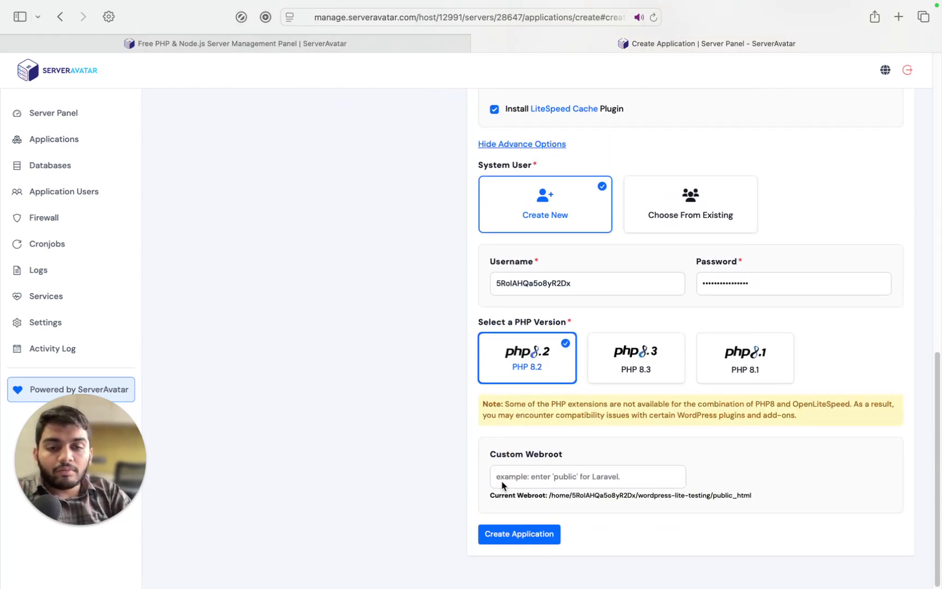
{"action": "left_click", "coordinate": [521, 534]}
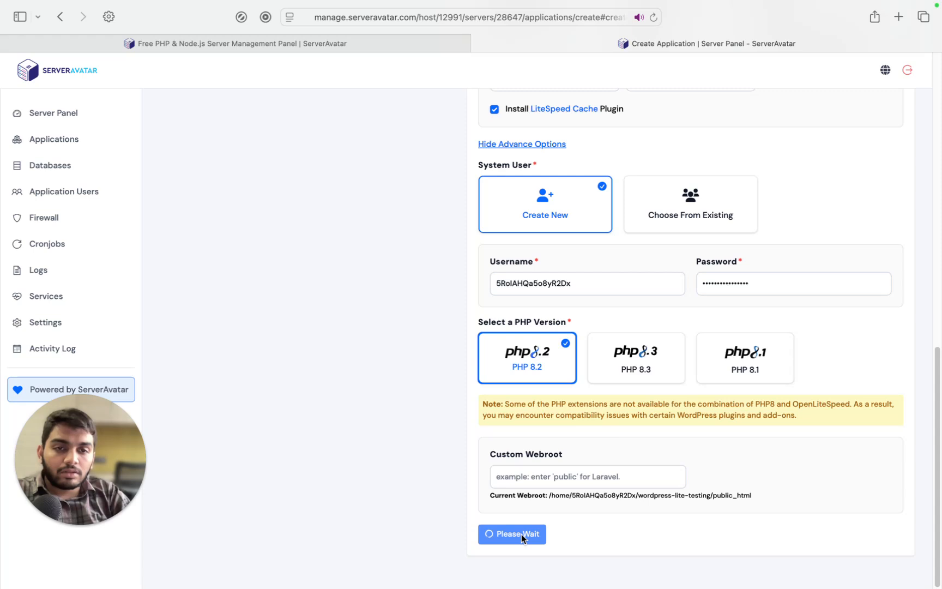
{"action": "scroll", "coordinate": [522, 539], "scroll_direction": "up", "scroll_amount": 4}
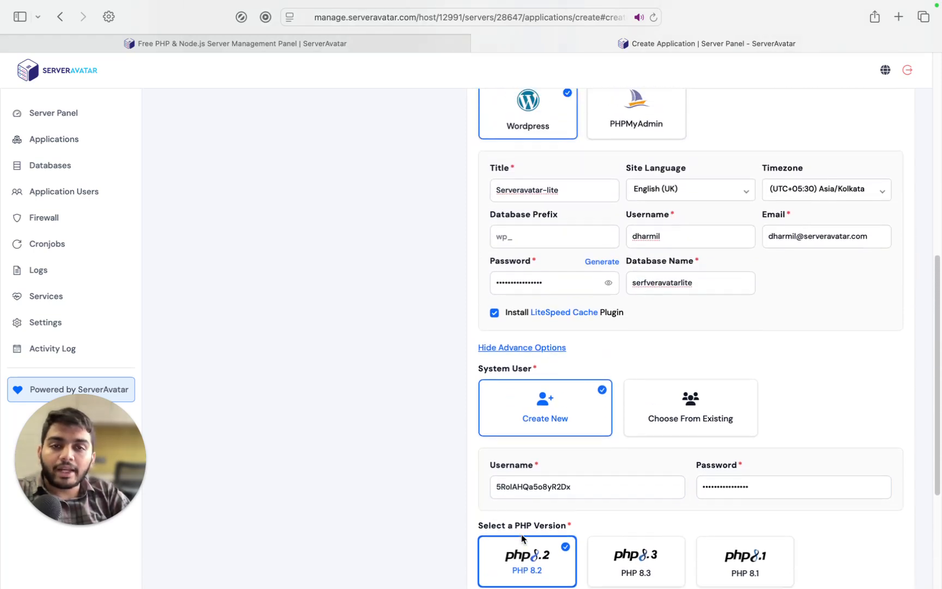
{"action": "scroll", "coordinate": [522, 539], "scroll_direction": "up", "scroll_amount": 5}
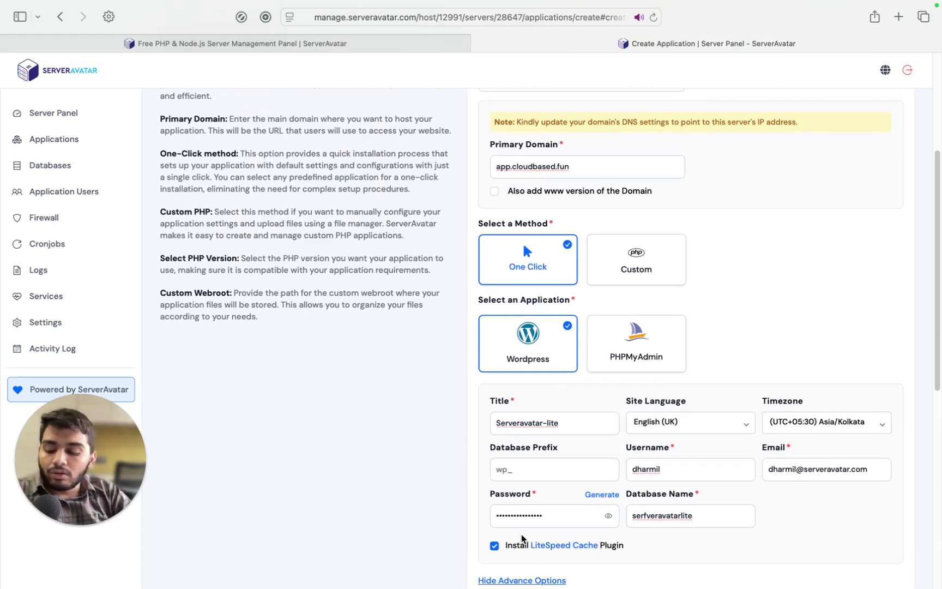
{"action": "scroll", "coordinate": [522, 540], "scroll_direction": "down", "scroll_amount": 8}
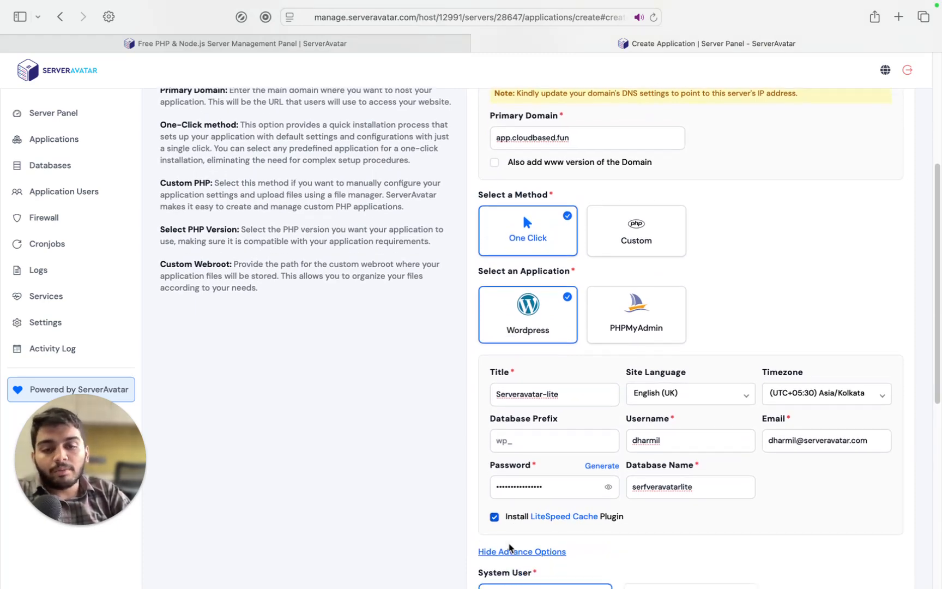
{"action": "scroll", "coordinate": [510, 544], "scroll_direction": "down", "scroll_amount": 1}
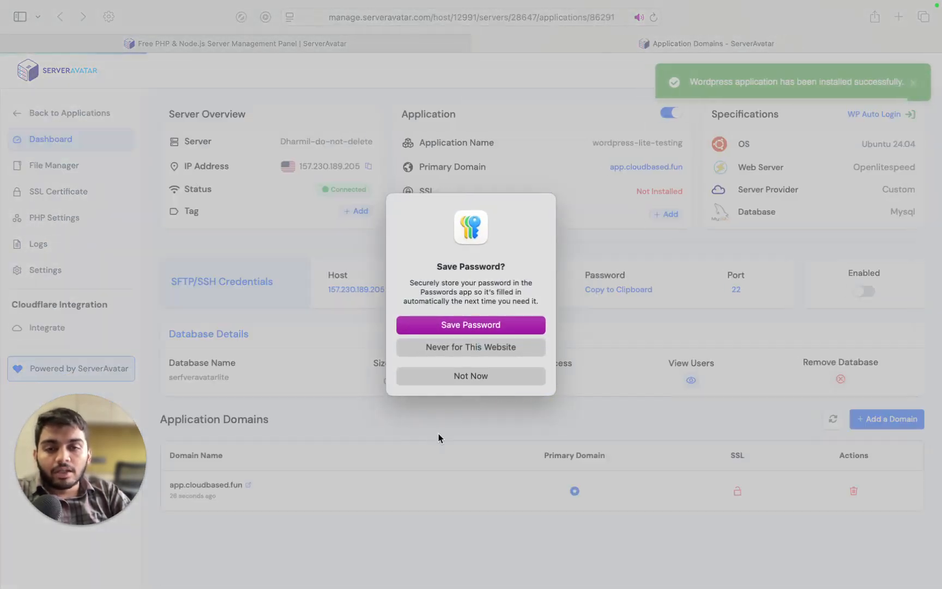
{"action": "left_click", "coordinate": [476, 376]}
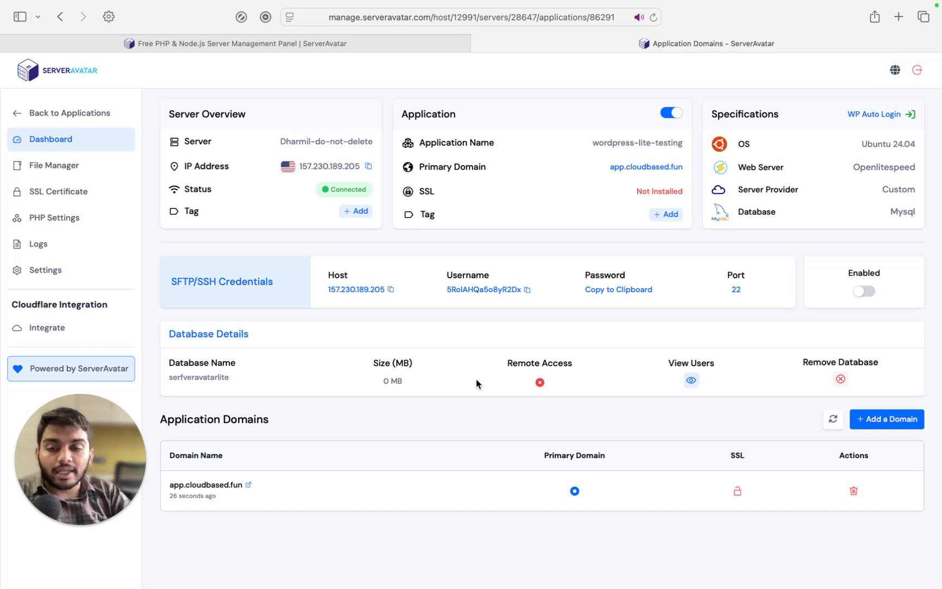
{"action": "key", "text": "super+Tab"}
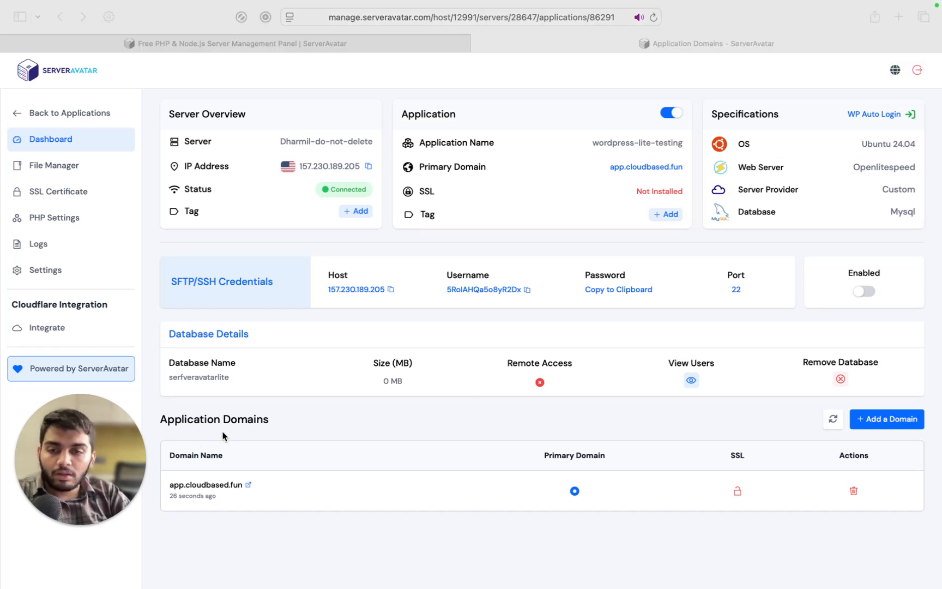
{"action": "left_click", "coordinate": [249, 485]}
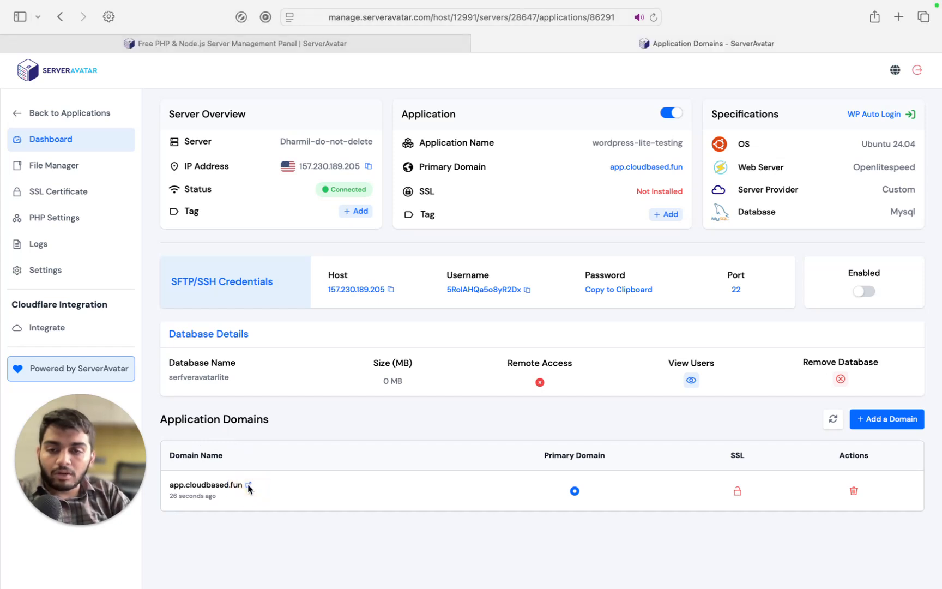
Open app.cloudbased.fun in a new tab to check the WordPress blog, then return to the dashboard
{"action": "left_click", "coordinate": [248, 485]}
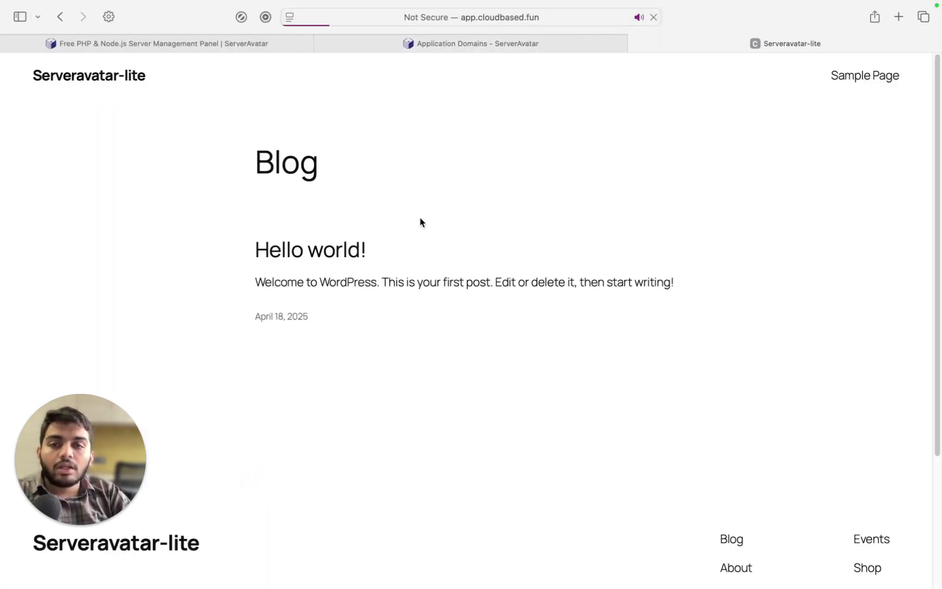
{"action": "scroll", "coordinate": [447, 250], "scroll_direction": "down", "scroll_amount": 1}
{"action": "scroll", "coordinate": [447, 249], "scroll_direction": "up", "scroll_amount": 1}
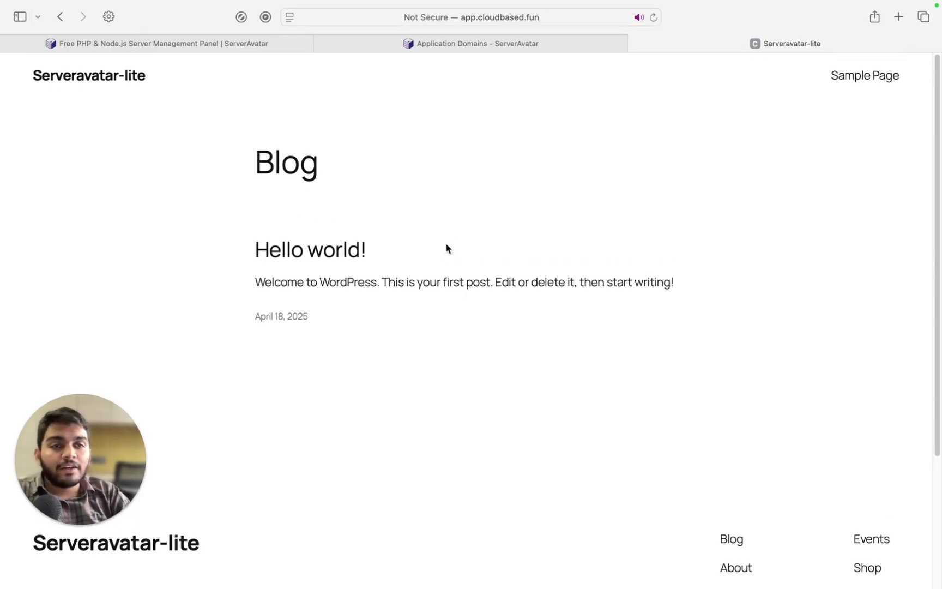
{"action": "left_click", "coordinate": [488, 48]}
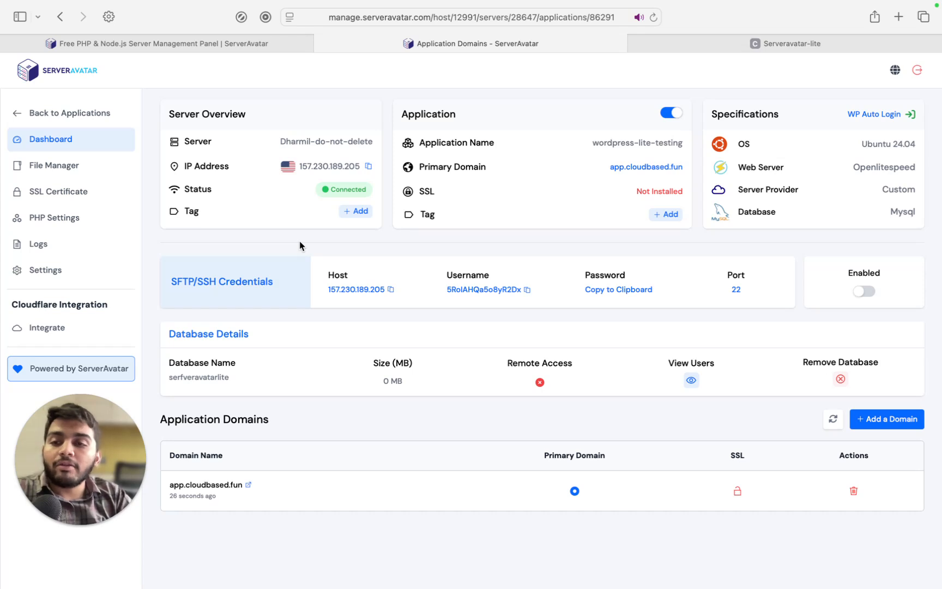
View the app's SSL Certificate page, then scroll through its PHP Settings
{"action": "left_click", "coordinate": [70, 197]}
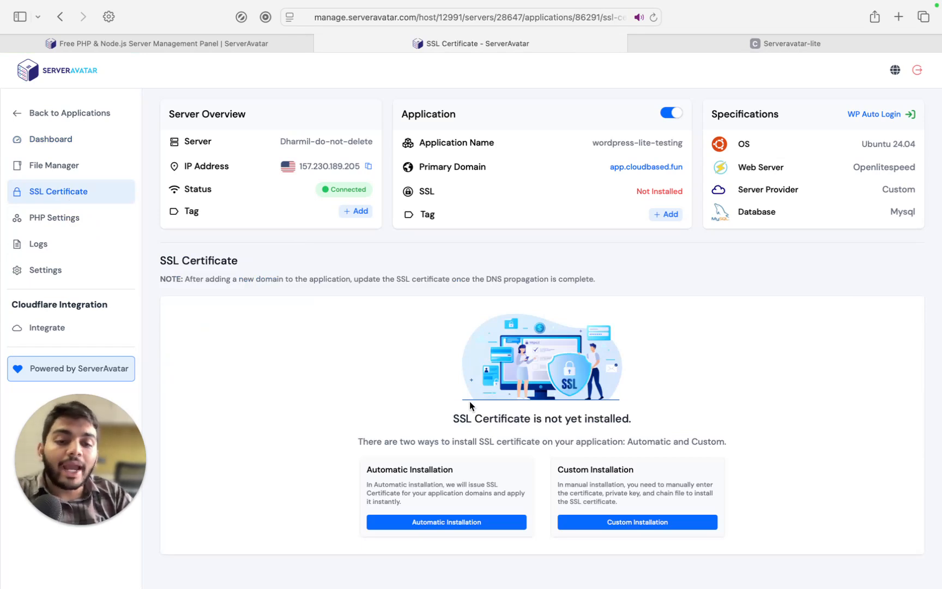
{"action": "left_click", "coordinate": [50, 218]}
{"action": "scroll", "coordinate": [508, 320], "scroll_direction": "down", "scroll_amount": 5}
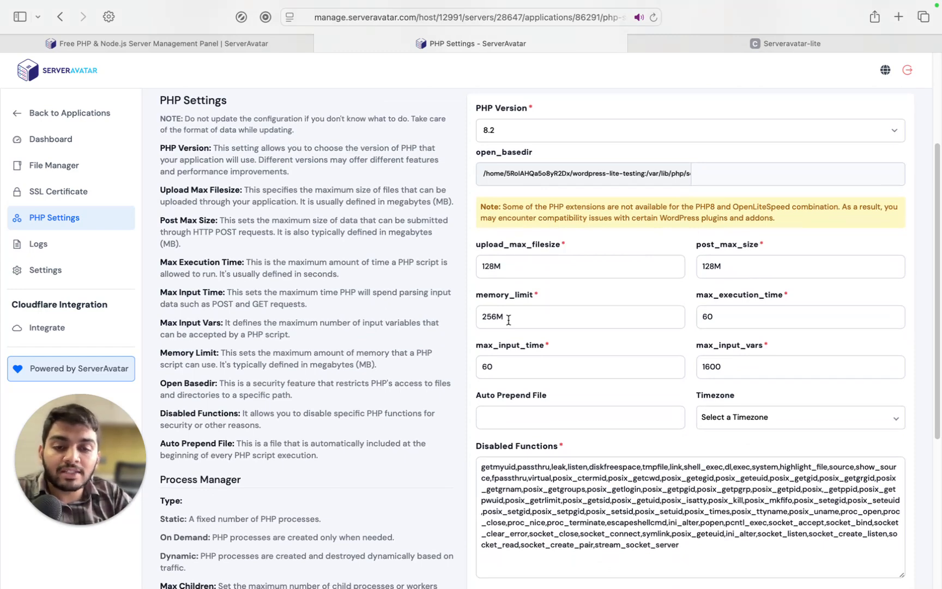
{"action": "scroll", "coordinate": [508, 320], "scroll_direction": "down", "scroll_amount": 3}
{"action": "scroll", "coordinate": [508, 321], "scroll_direction": "up", "scroll_amount": 3}
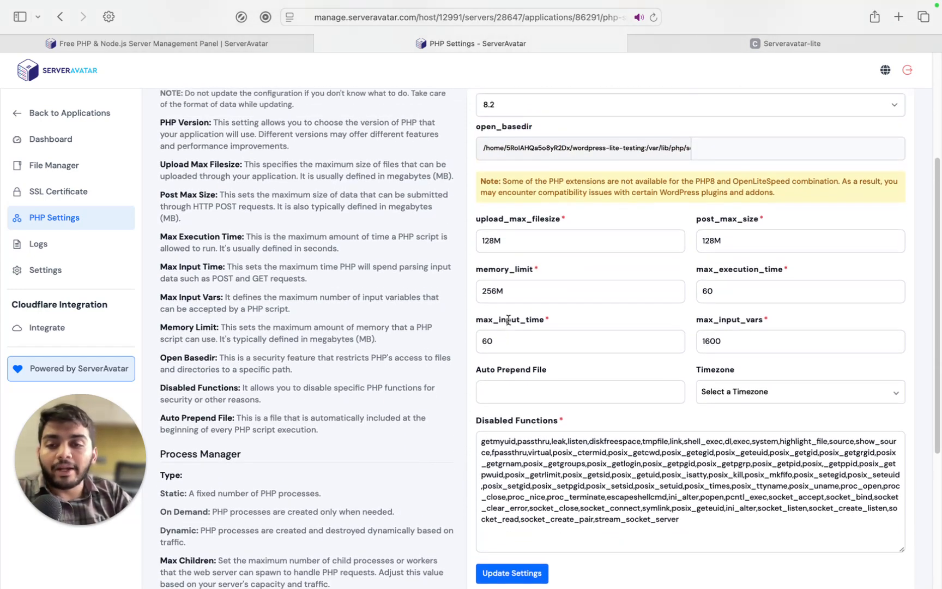
{"action": "scroll", "coordinate": [508, 320], "scroll_direction": "down", "scroll_amount": 1}
Visit the app's Logs, Cloudflare integration and Settings pages, ending back on Application Logs
{"action": "left_click", "coordinate": [93, 245]}
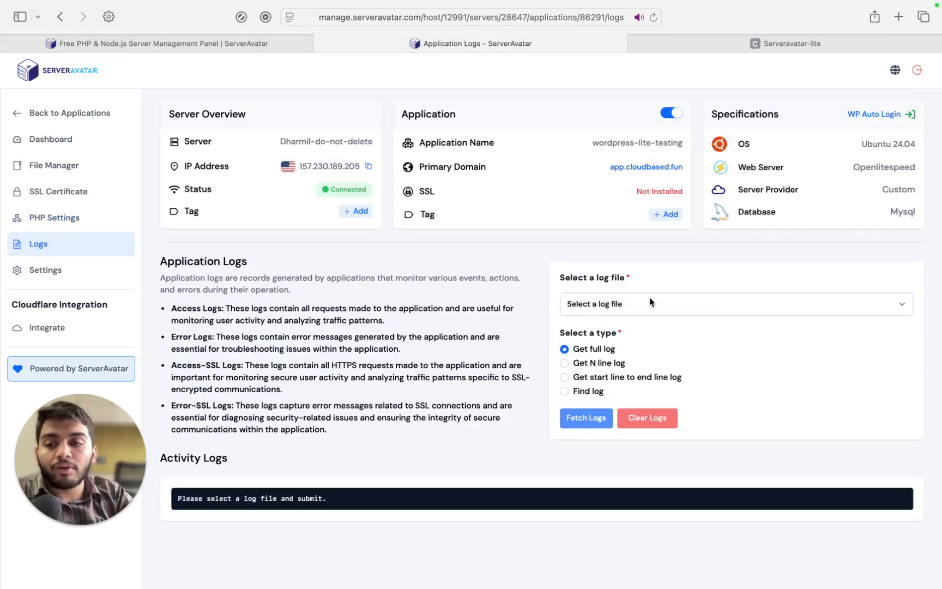
{"action": "left_click", "coordinate": [51, 328]}
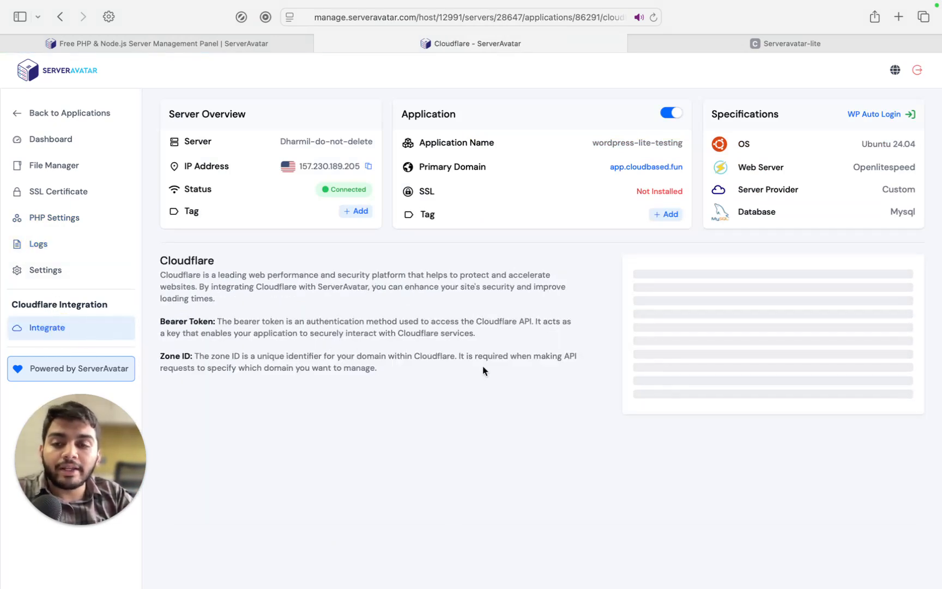
{"action": "left_click", "coordinate": [68, 272]}
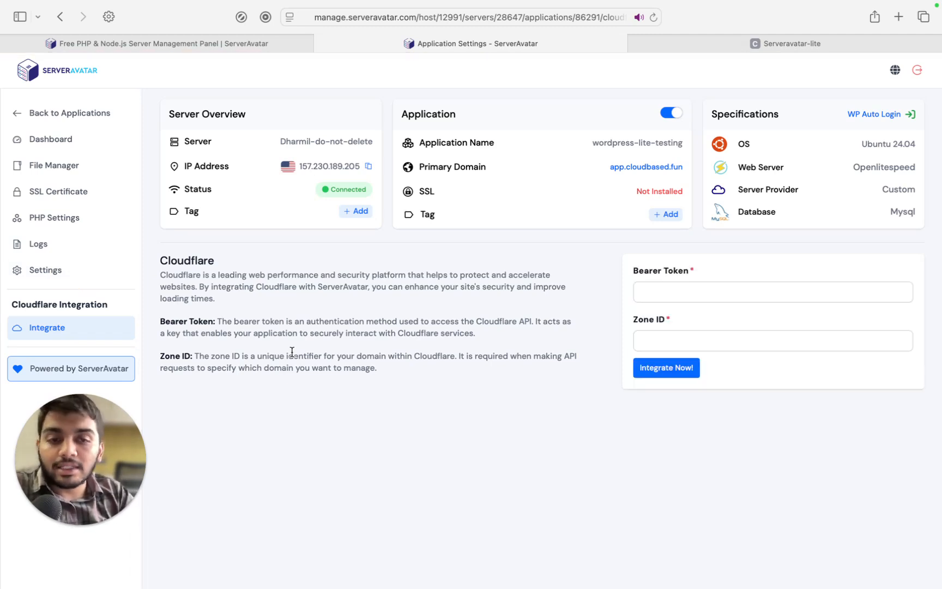
{"action": "left_click", "coordinate": [39, 250]}
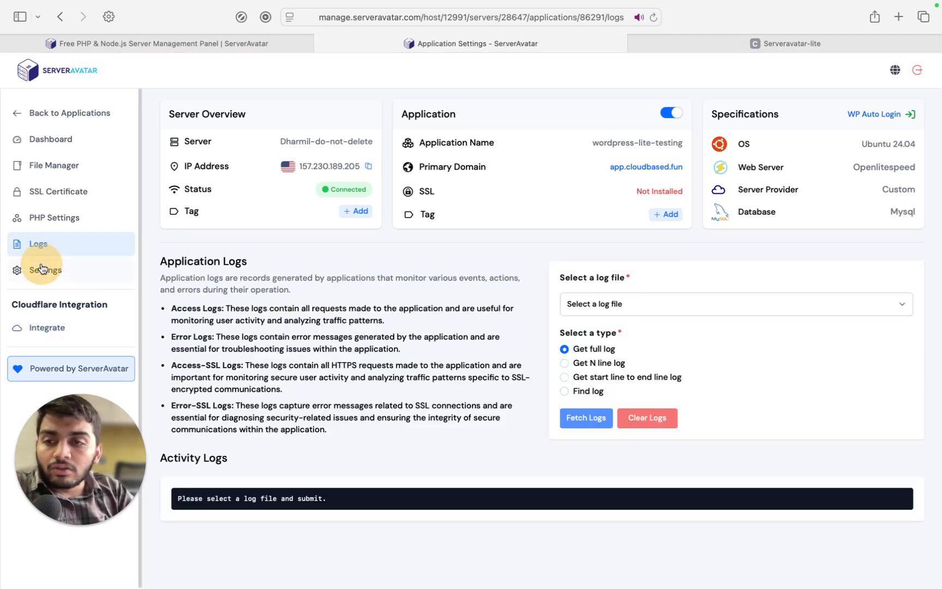
{"action": "left_click", "coordinate": [43, 273]}
{"action": "left_click", "coordinate": [43, 273]}
{"action": "left_click", "coordinate": [42, 274]}
{"action": "left_click", "coordinate": [52, 273]}
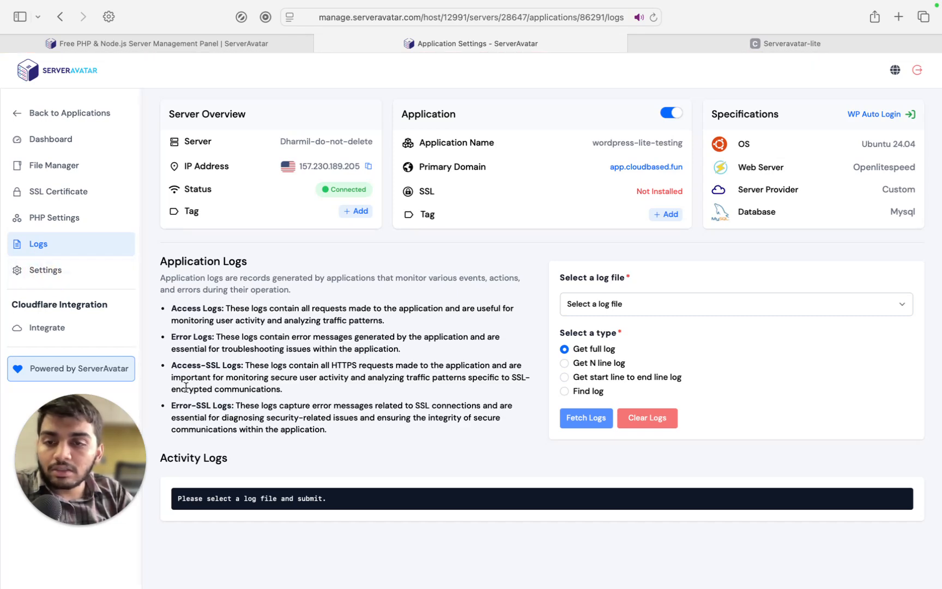
Scroll through the Settings page's webroot, permissions, basic authentication and maintenance mode sections
{"action": "scroll", "coordinate": [375, 333], "scroll_direction": "down", "scroll_amount": 2}
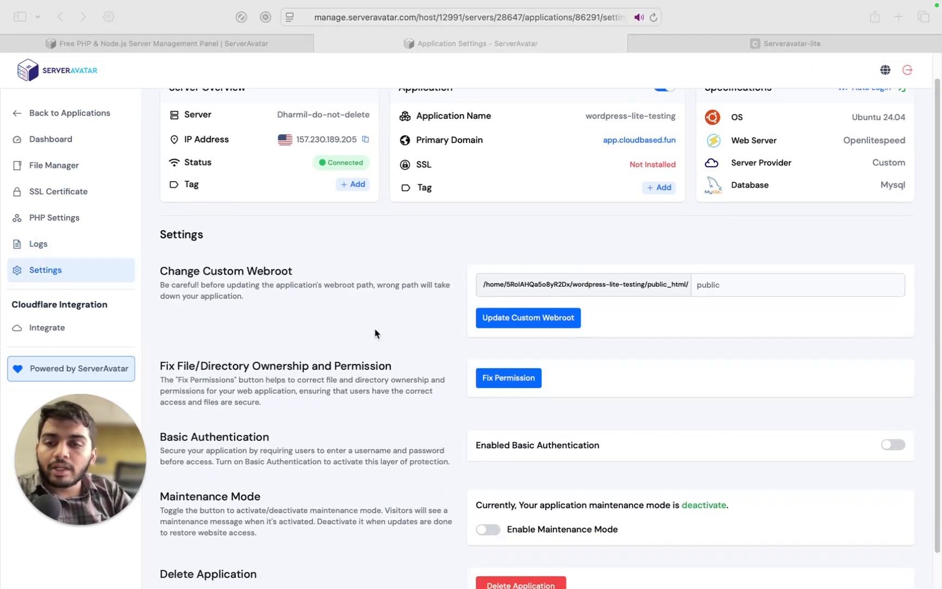
{"action": "scroll", "coordinate": [375, 333], "scroll_direction": "down", "scroll_amount": 3}
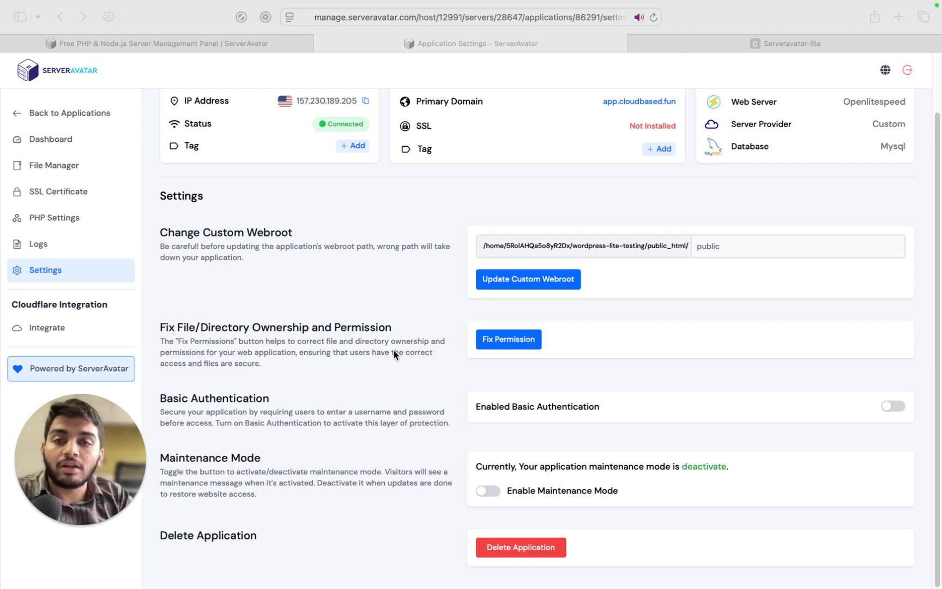
{"action": "scroll", "coordinate": [394, 352], "scroll_direction": "up", "scroll_amount": 2}
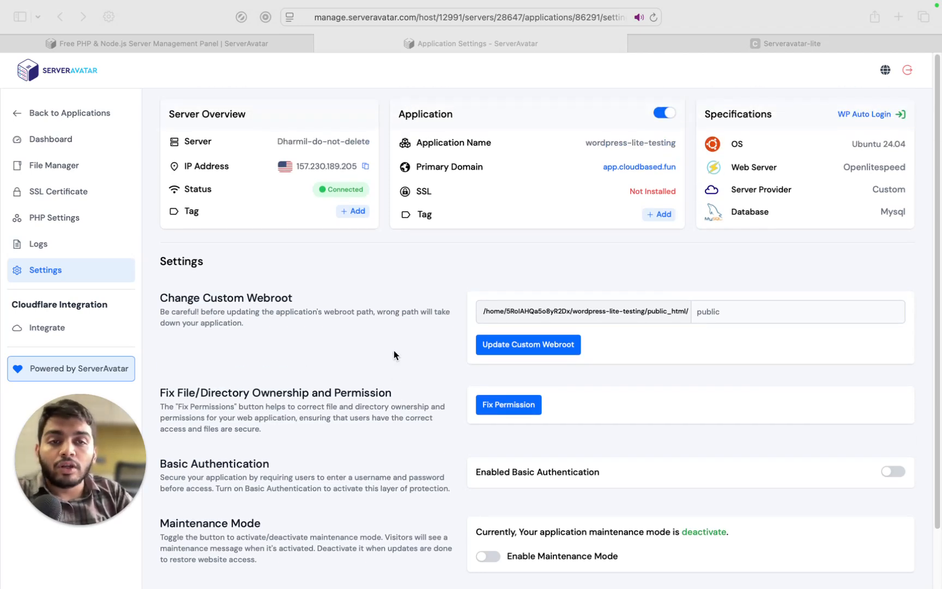
{"action": "left_click", "coordinate": [109, 115]}
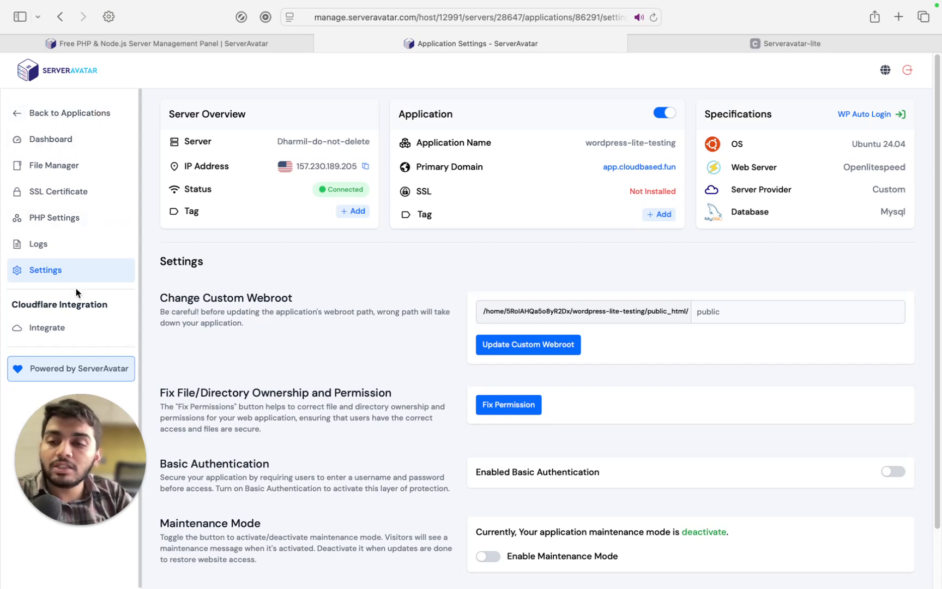
Open the Powered by ServerAvatar page and scroll into its Lite-versus-full comparison
{"action": "left_click", "coordinate": [85, 368]}
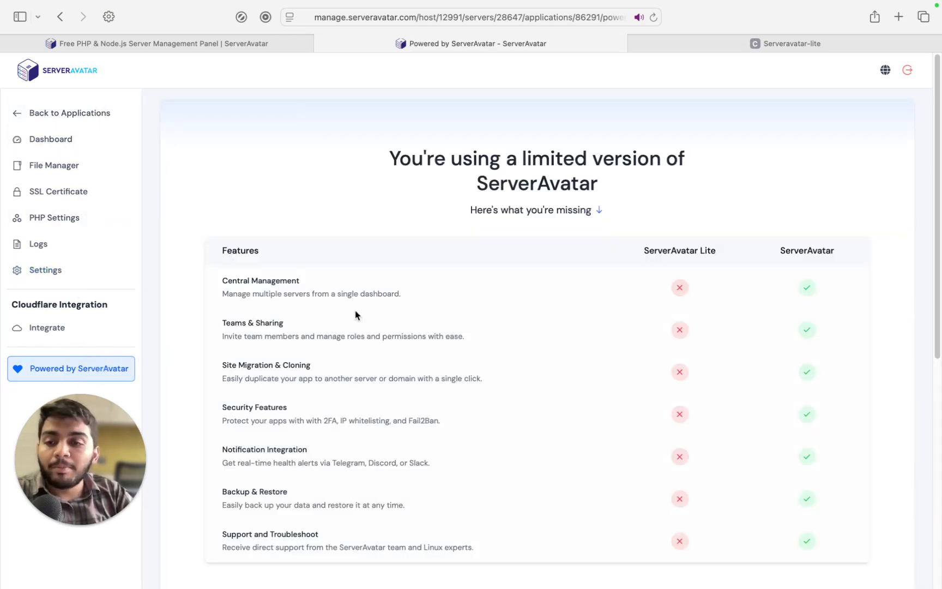
{"action": "scroll", "coordinate": [358, 316], "scroll_direction": "down", "scroll_amount": 2}
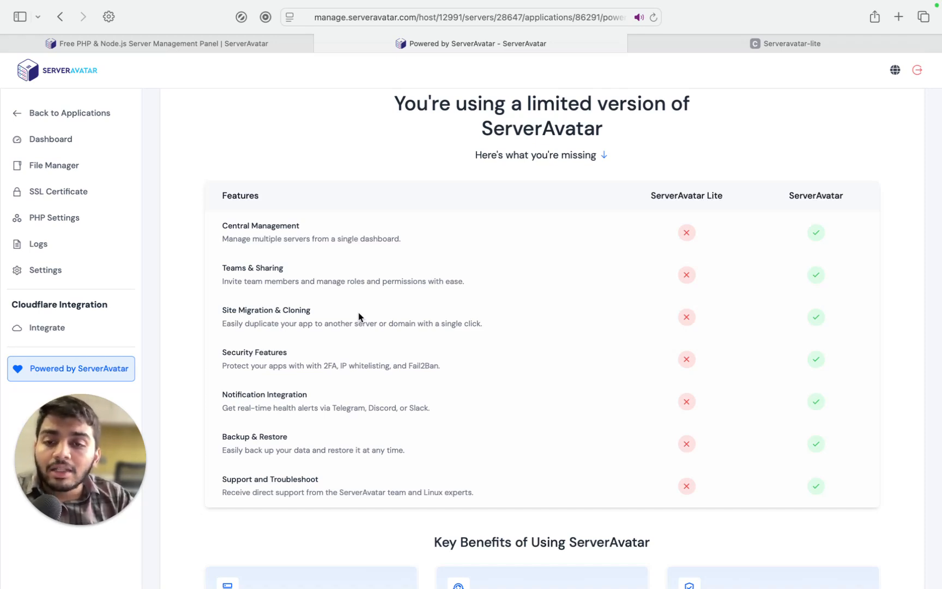
Scroll through the comparison table and benefits, noting Central Management, Teams & Sharing and Backup & Restore missing from Lite
{"action": "scroll", "coordinate": [359, 316], "scroll_direction": "down", "scroll_amount": 5}
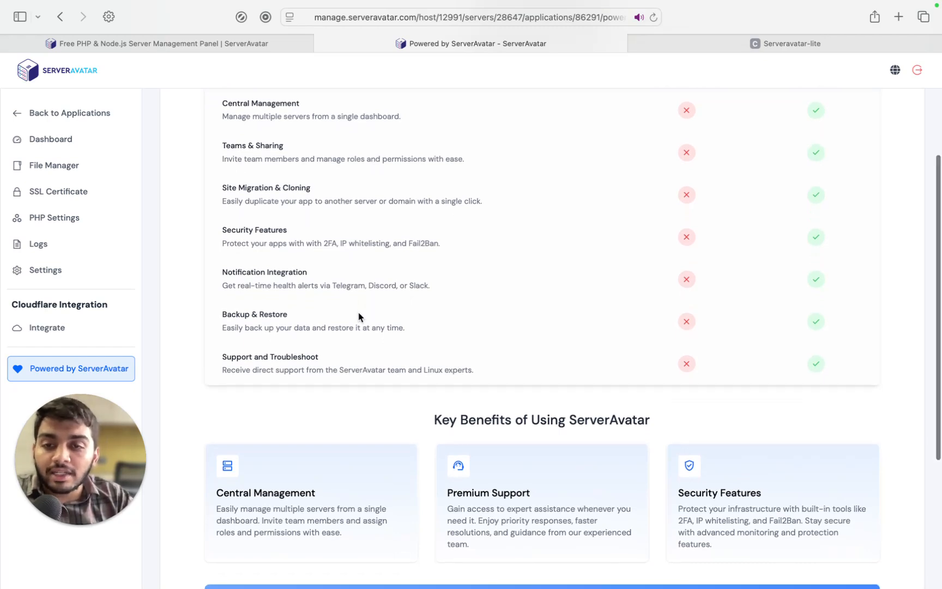
{"action": "scroll", "coordinate": [359, 317], "scroll_direction": "down", "scroll_amount": 1}
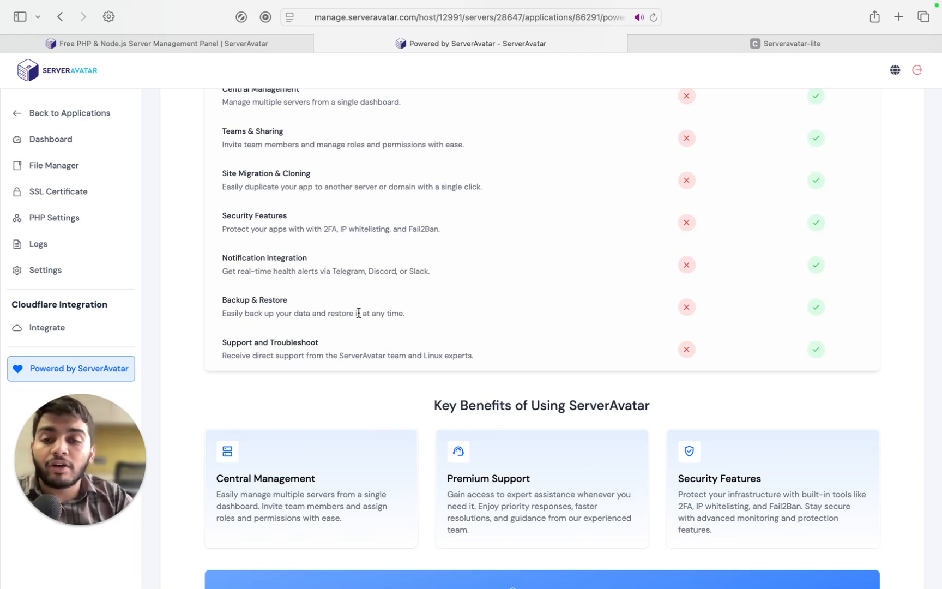
{"action": "scroll", "coordinate": [359, 312], "scroll_direction": "up", "scroll_amount": 3}
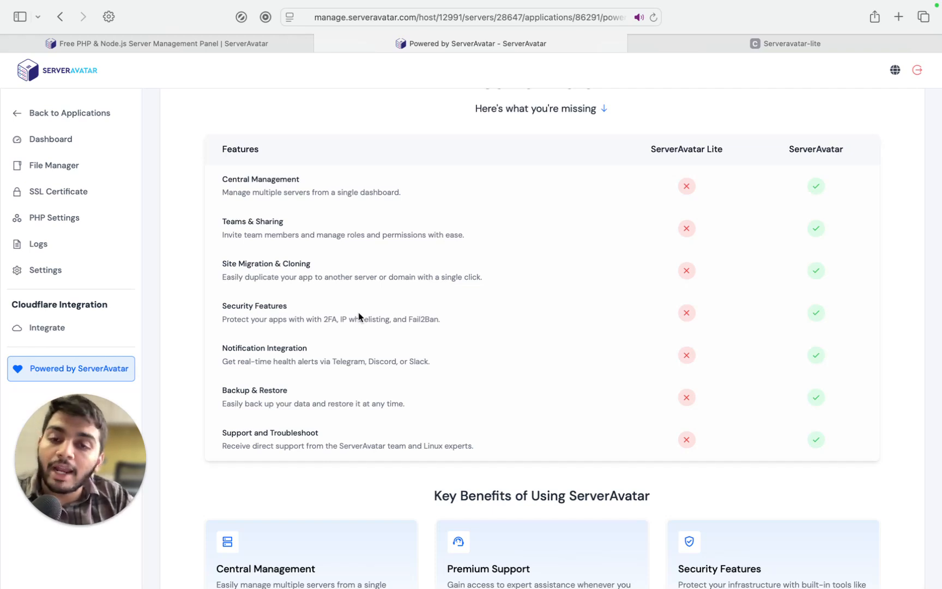
{"action": "scroll", "coordinate": [359, 316], "scroll_direction": "down", "scroll_amount": 5}
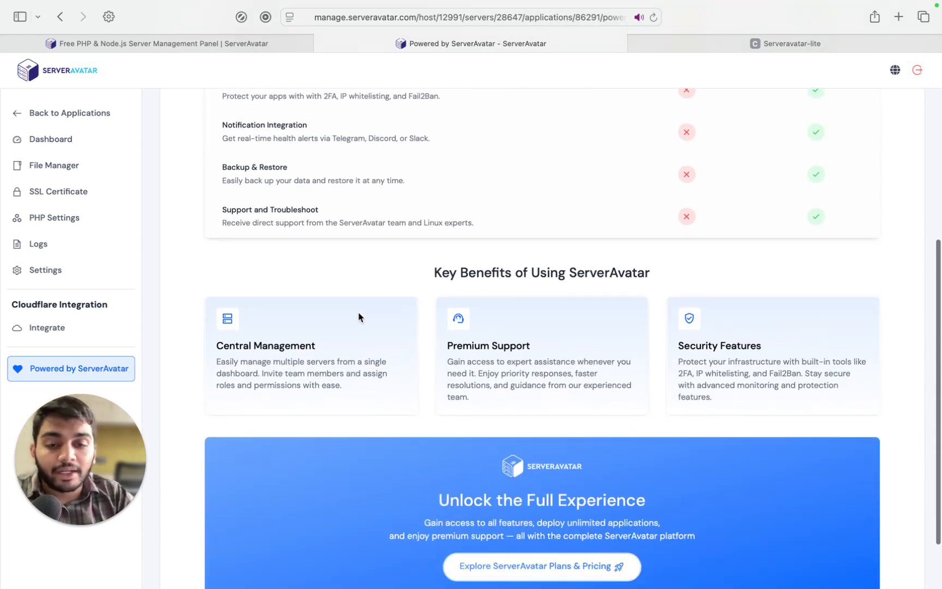
{"action": "scroll", "coordinate": [359, 316], "scroll_direction": "up", "scroll_amount": 7}
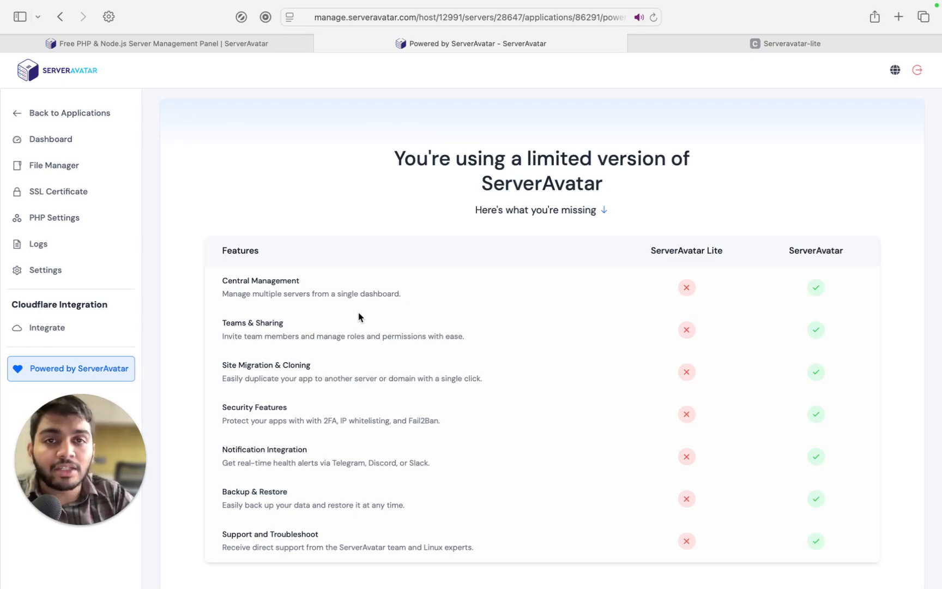
Launch the full ServerAvatar free-trial dashboard, then return to scroll the seven-feature comparison
{"action": "left_click", "coordinate": [226, 45]}
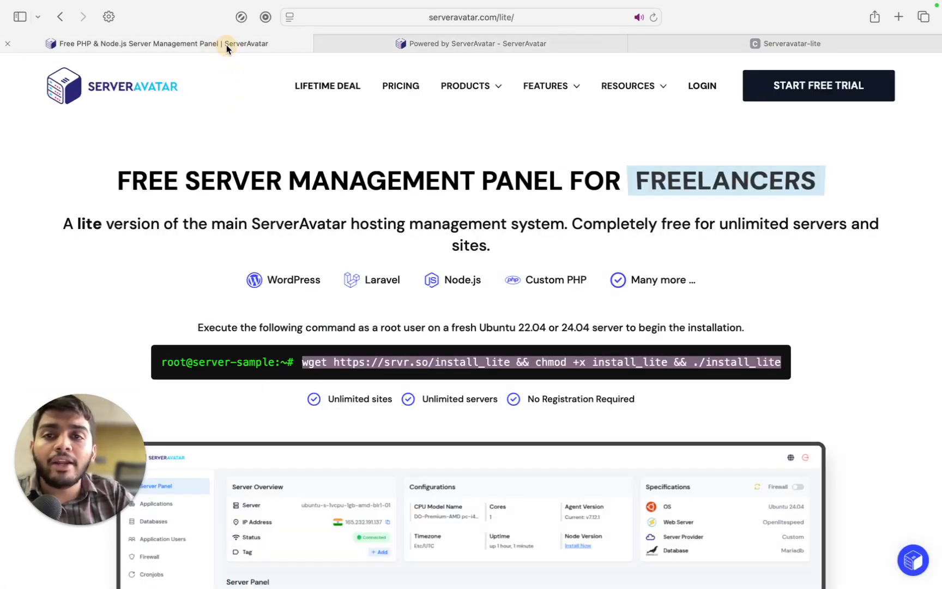
{"action": "left_click", "coordinate": [806, 97]}
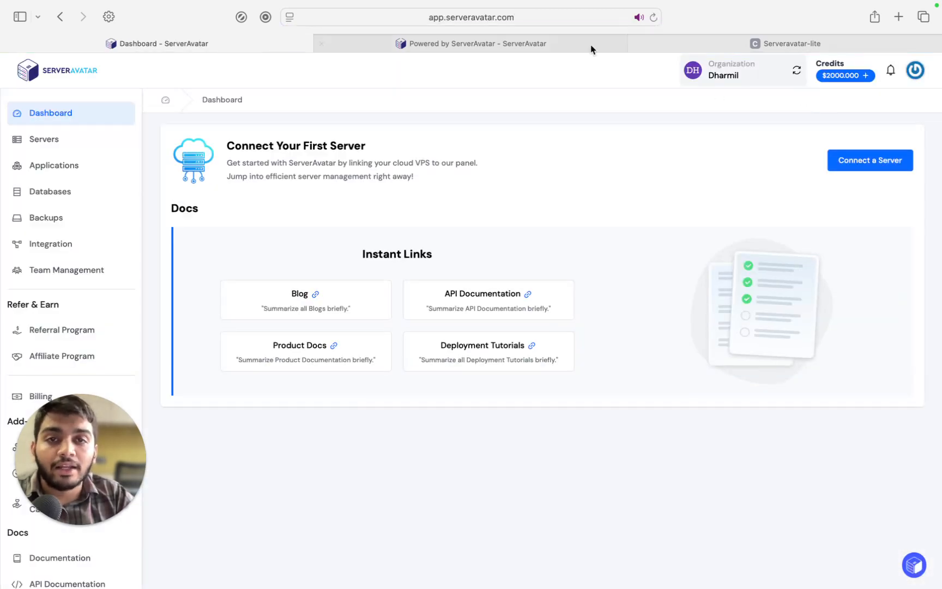
{"action": "left_click", "coordinate": [680, 45]}
{"action": "left_click", "coordinate": [552, 38]}
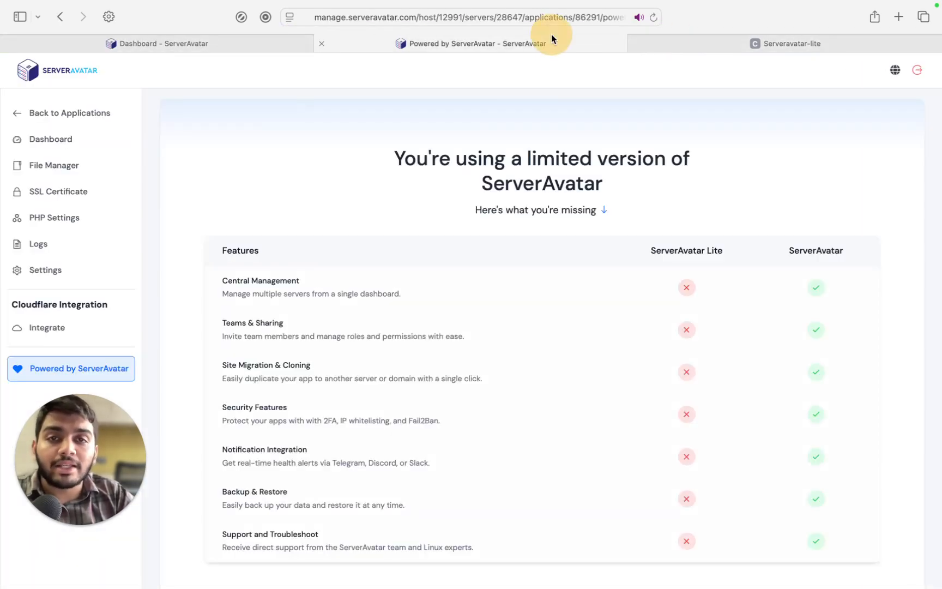
{"action": "scroll", "coordinate": [514, 252], "scroll_direction": "down", "scroll_amount": 2}
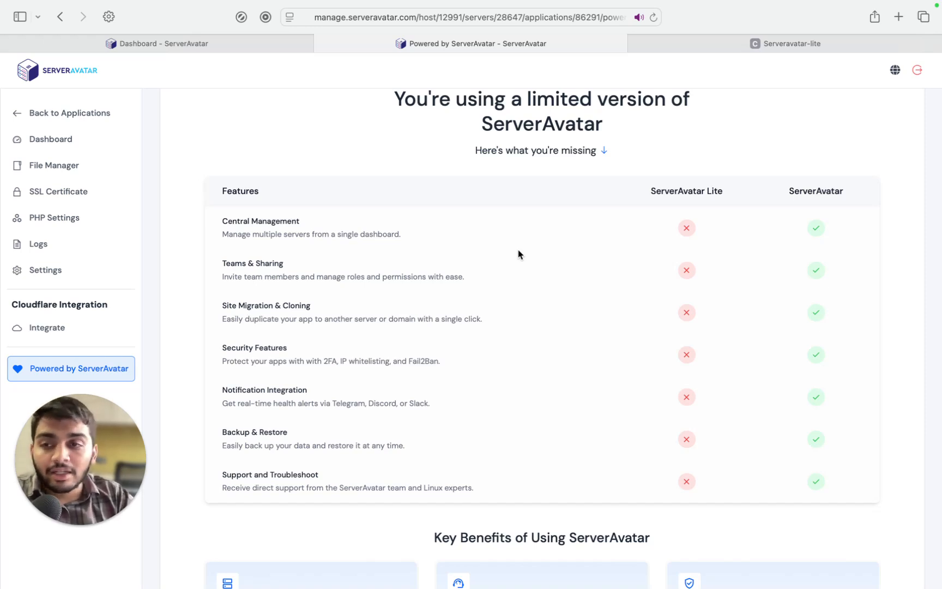
{"action": "scroll", "coordinate": [518, 254], "scroll_direction": "down", "scroll_amount": 1}
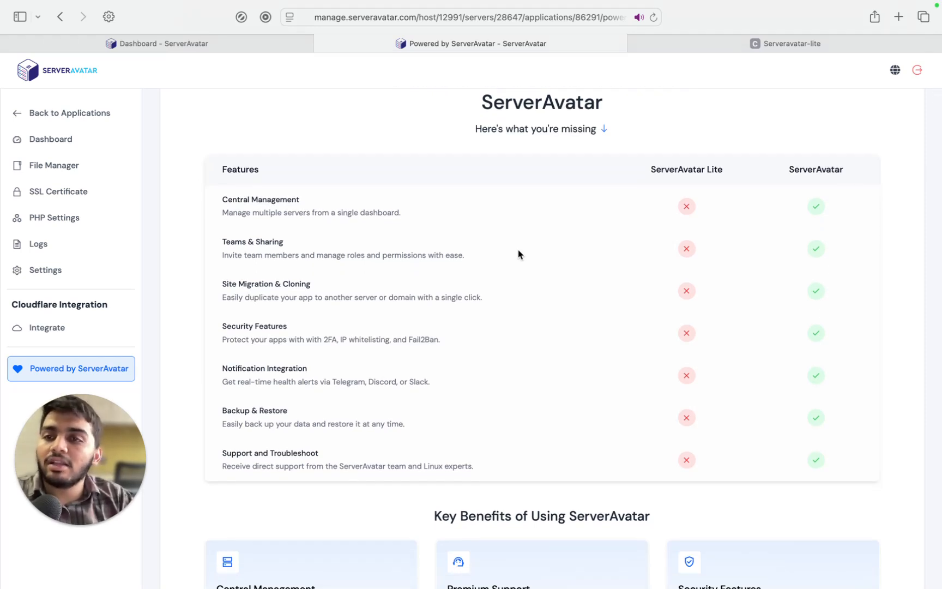